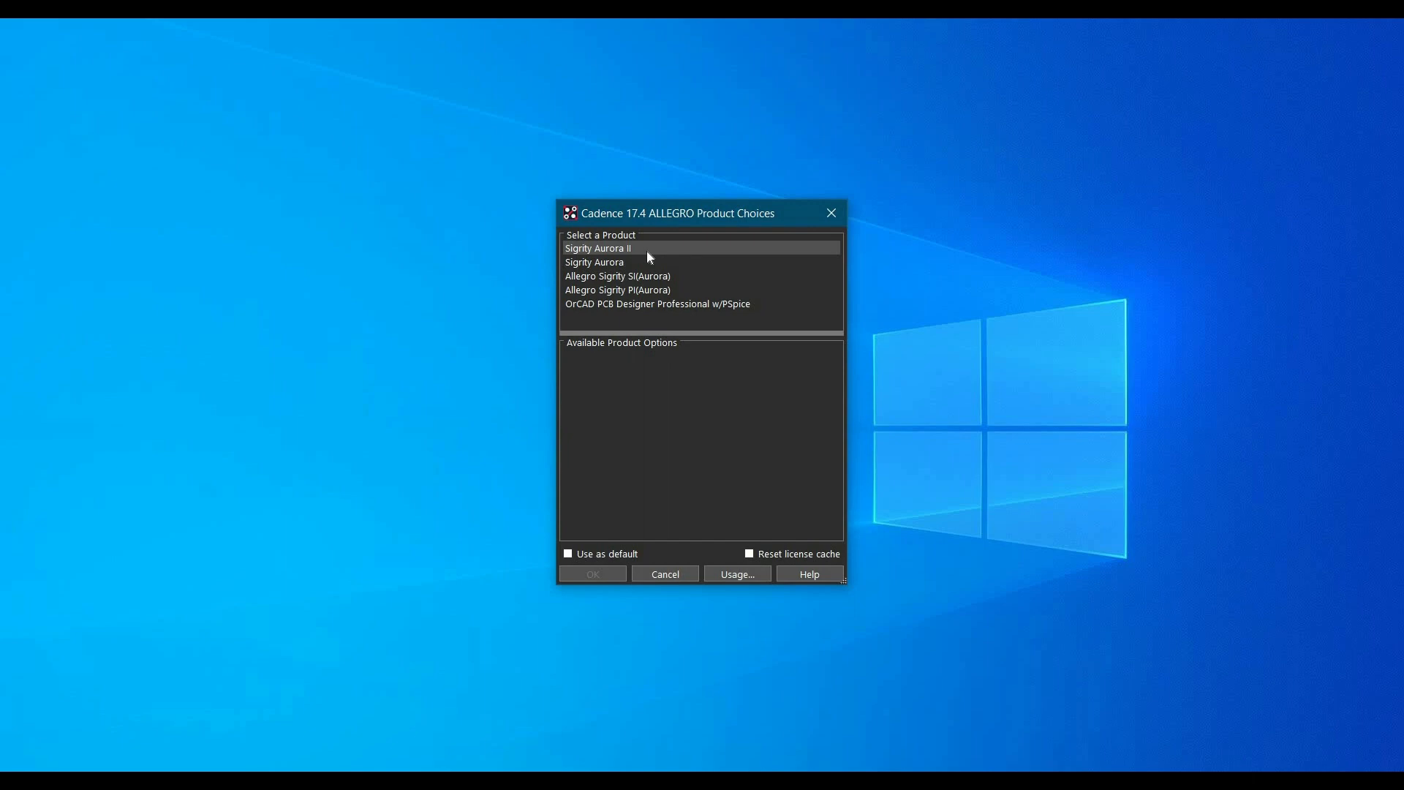
Start the Sigrity Aurora product and open the board design parallelbus_check.brd.
click(633, 264)
click(600, 568)
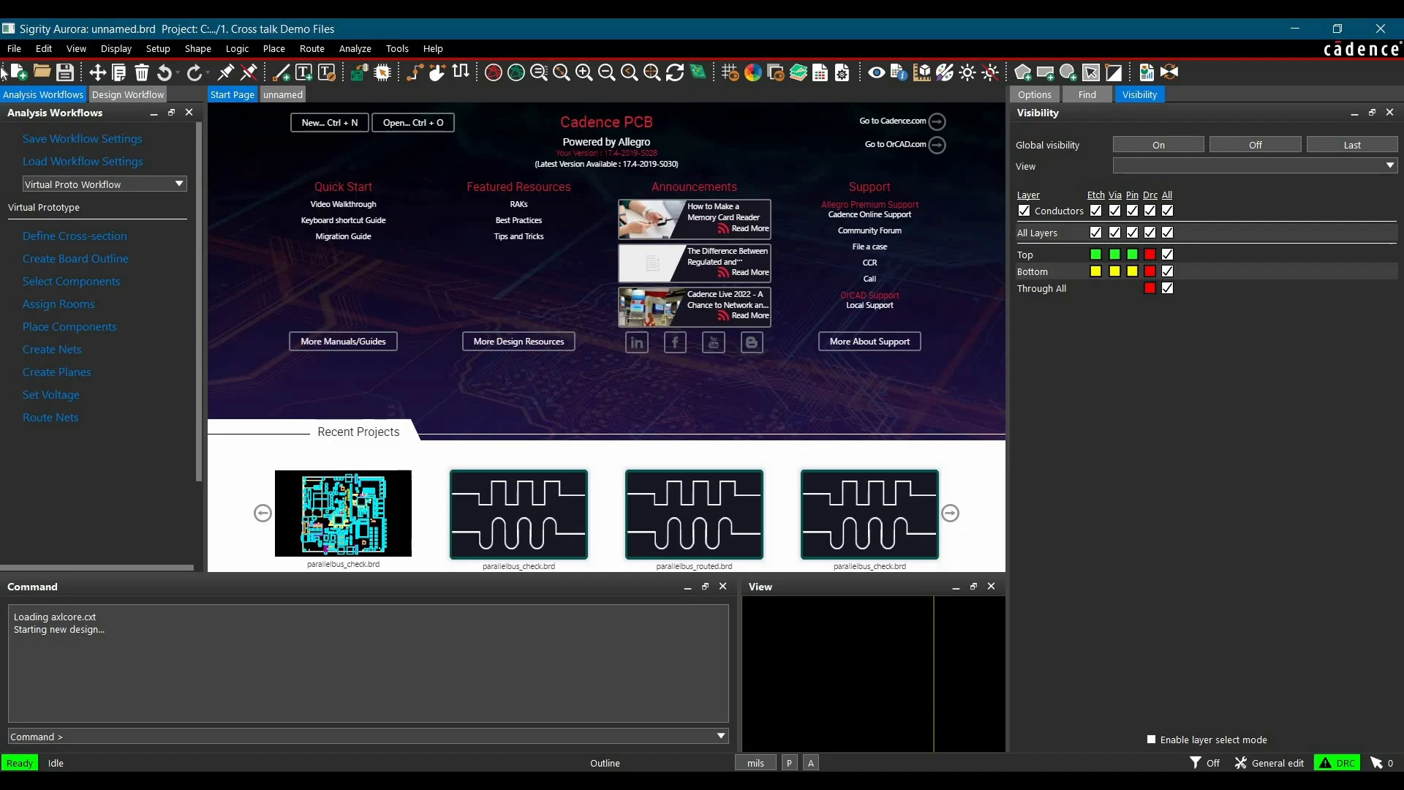
click(14, 49)
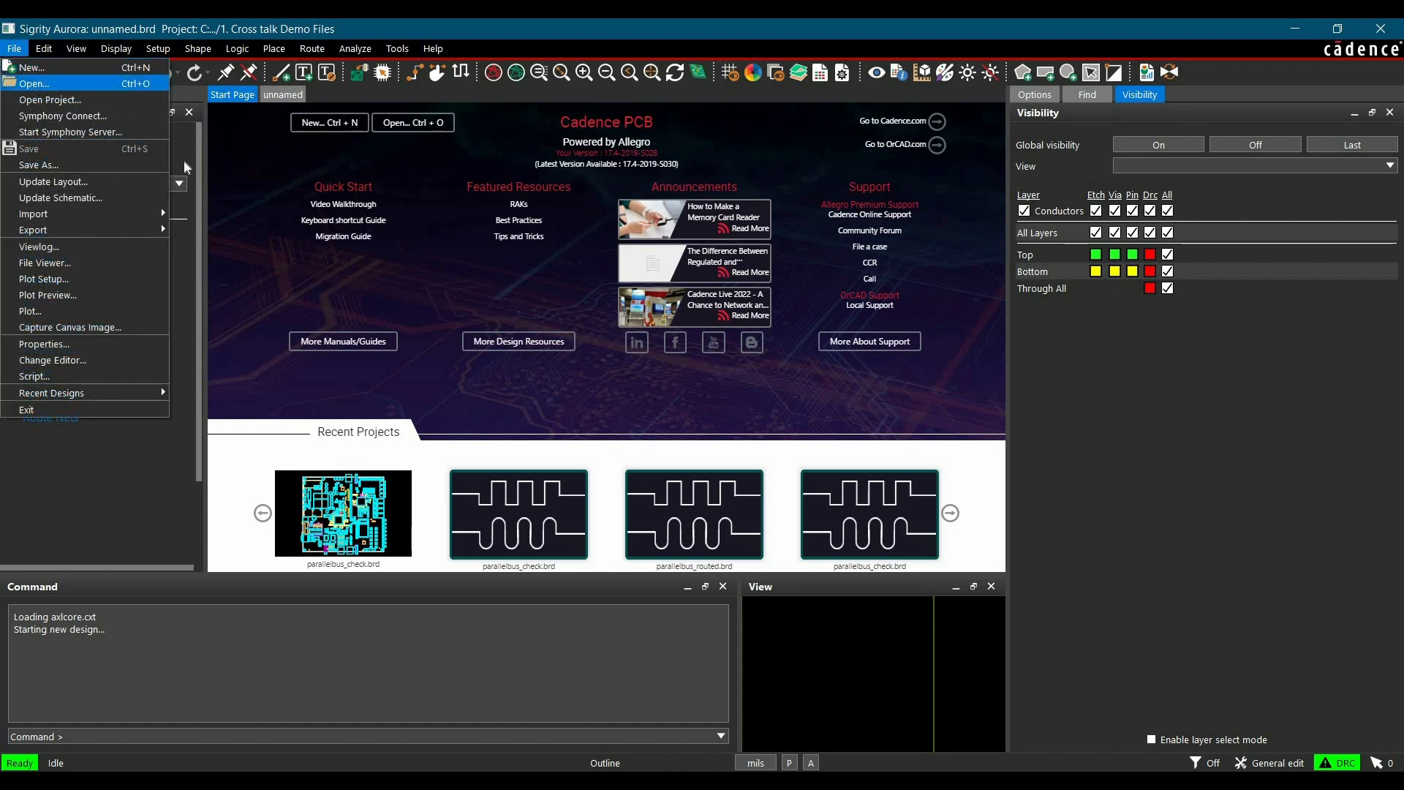
key(Return)
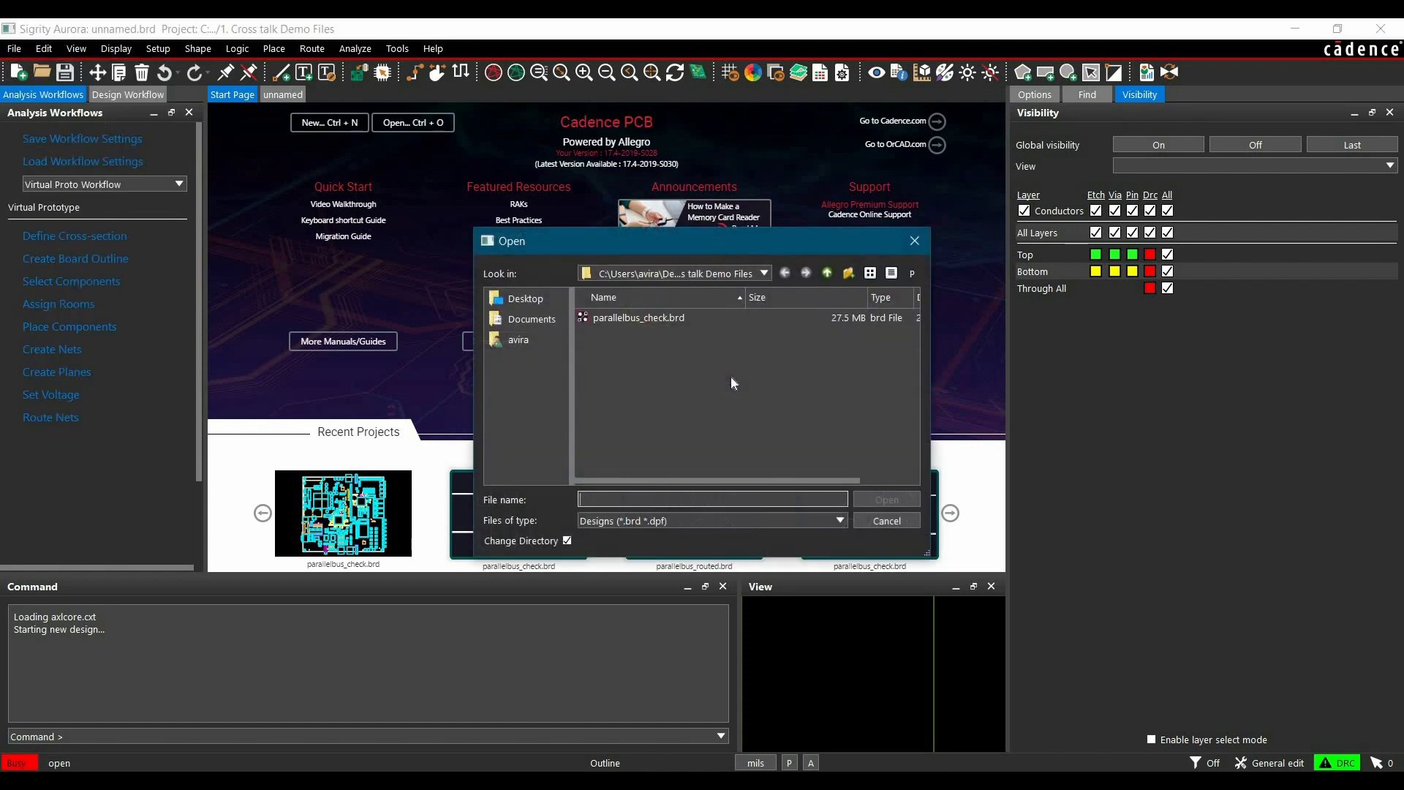
click(608, 318)
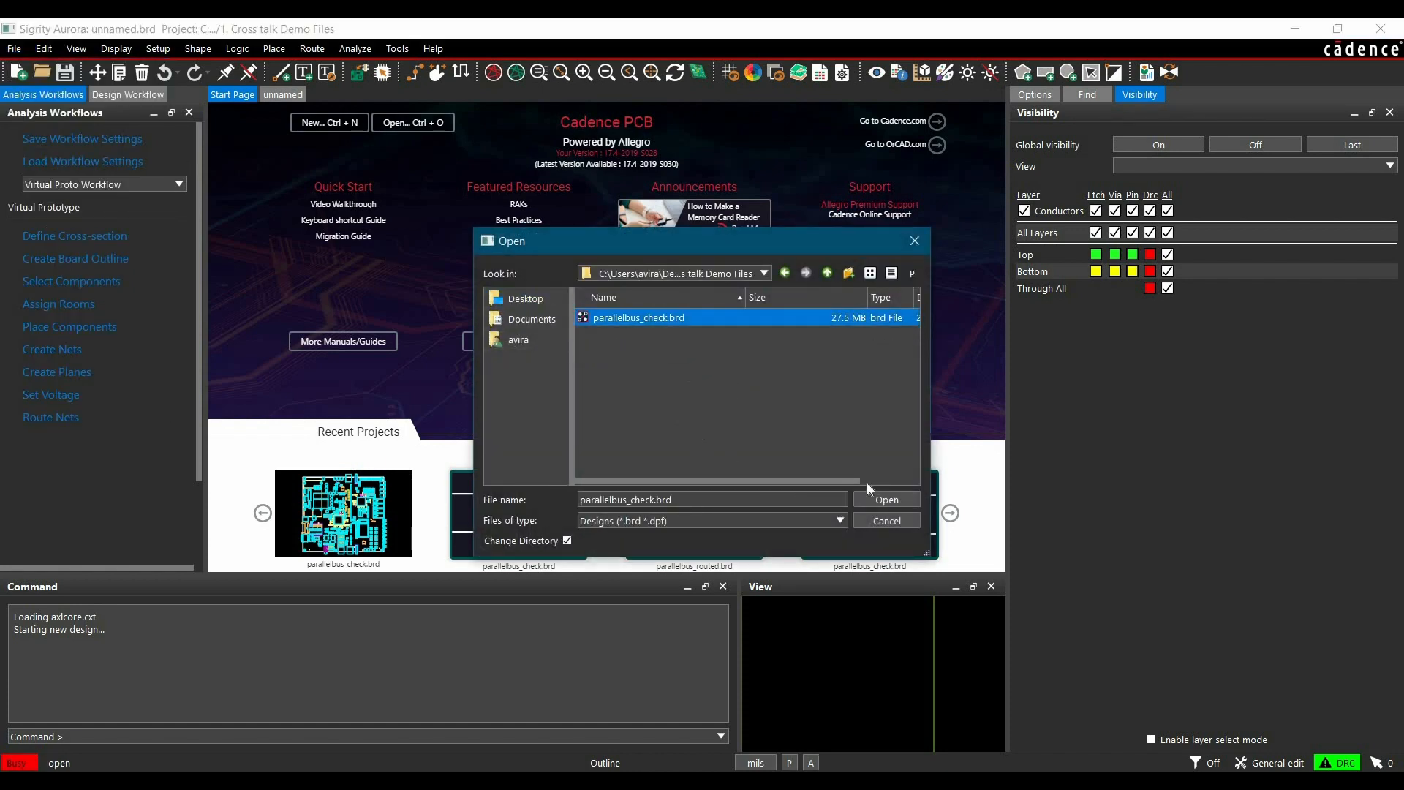
click(886, 498)
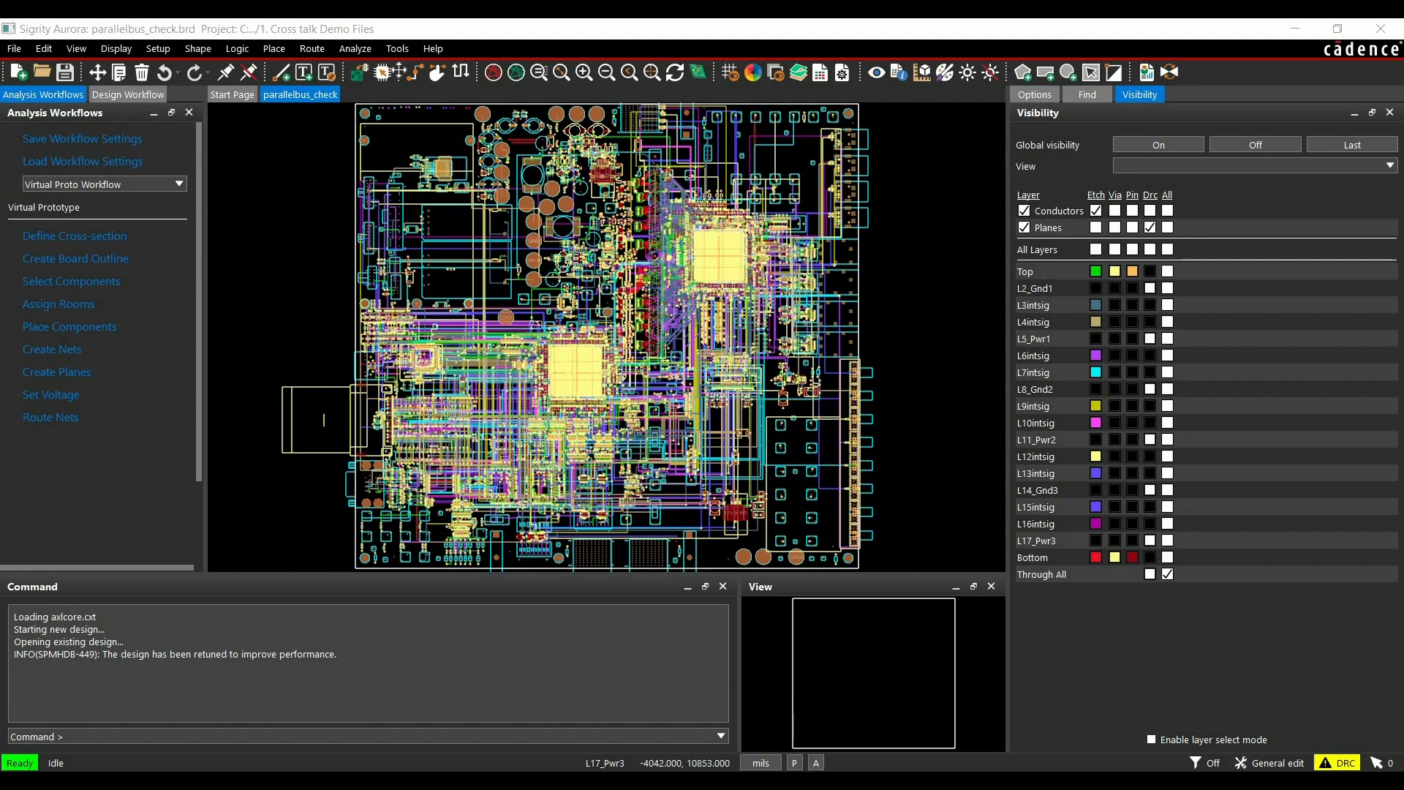
Bring up the analysis Workflow Manager and choose the Crosstalk Workflow.
click(356, 49)
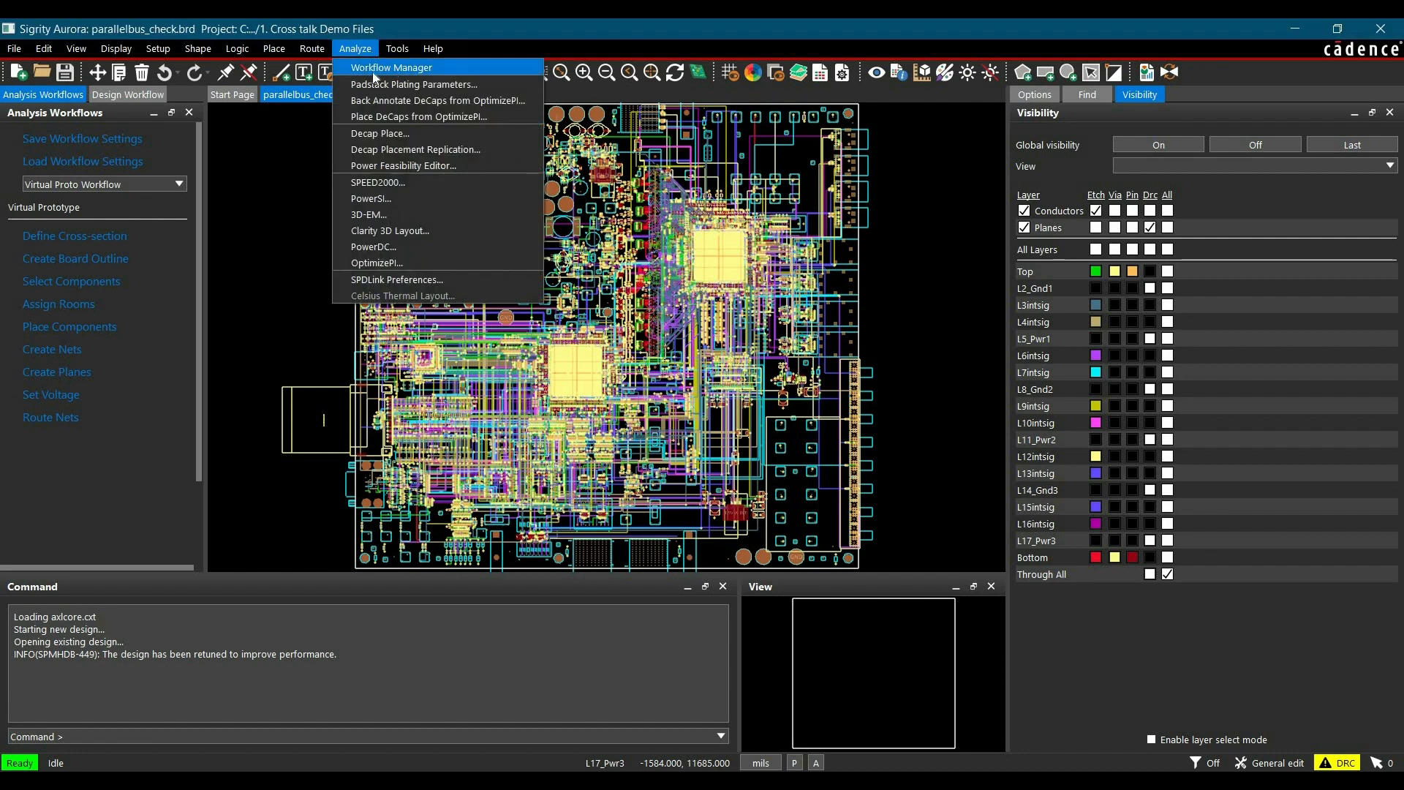
click(111, 185)
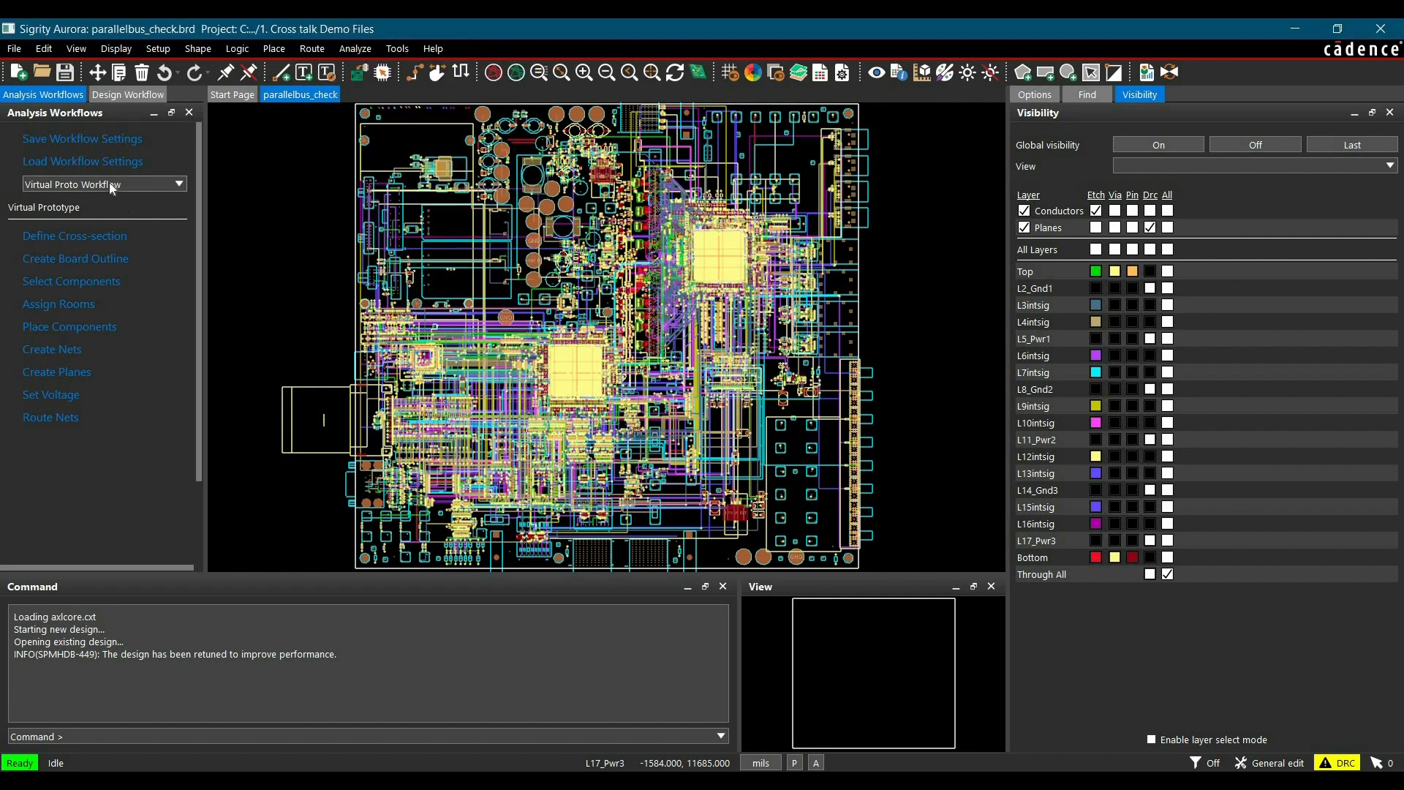
click(108, 183)
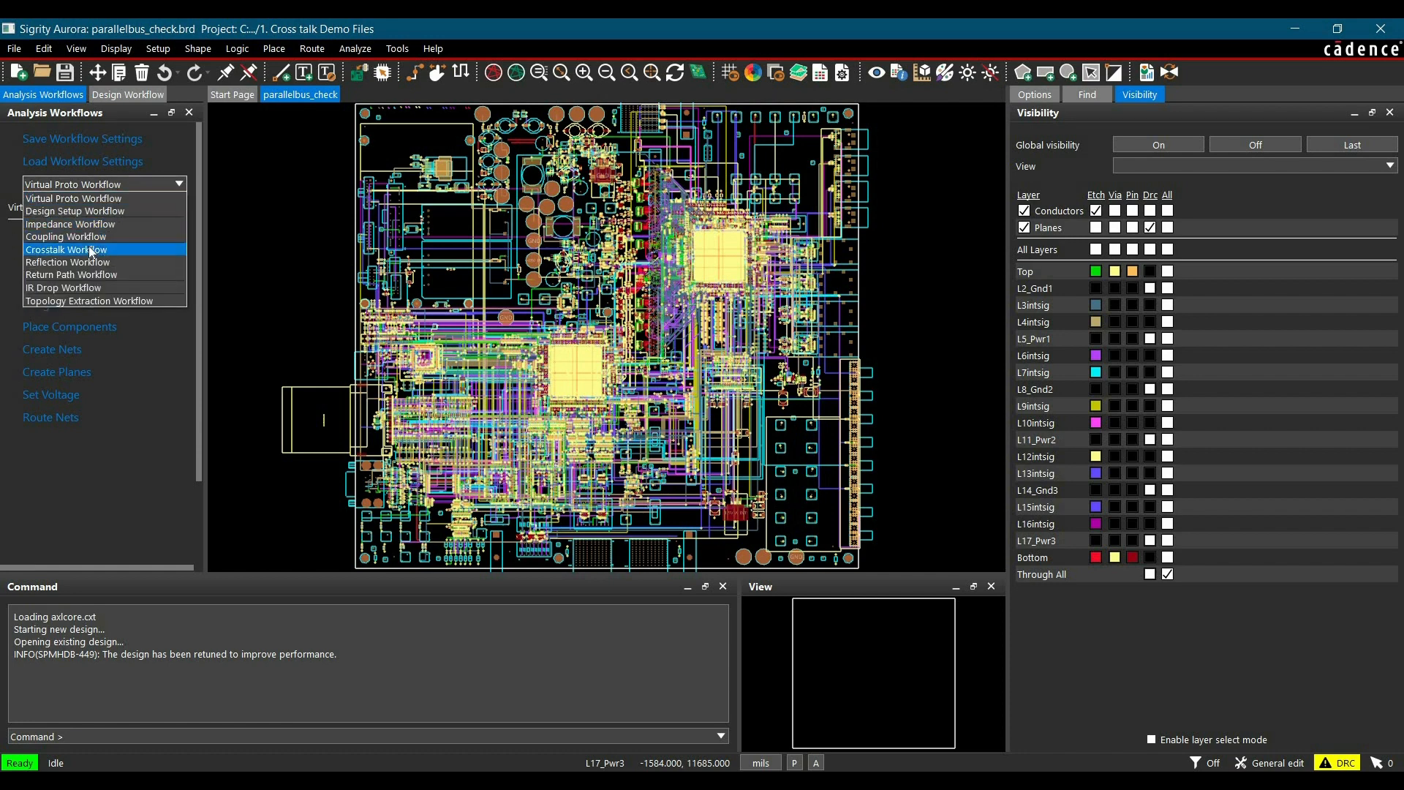
click(91, 250)
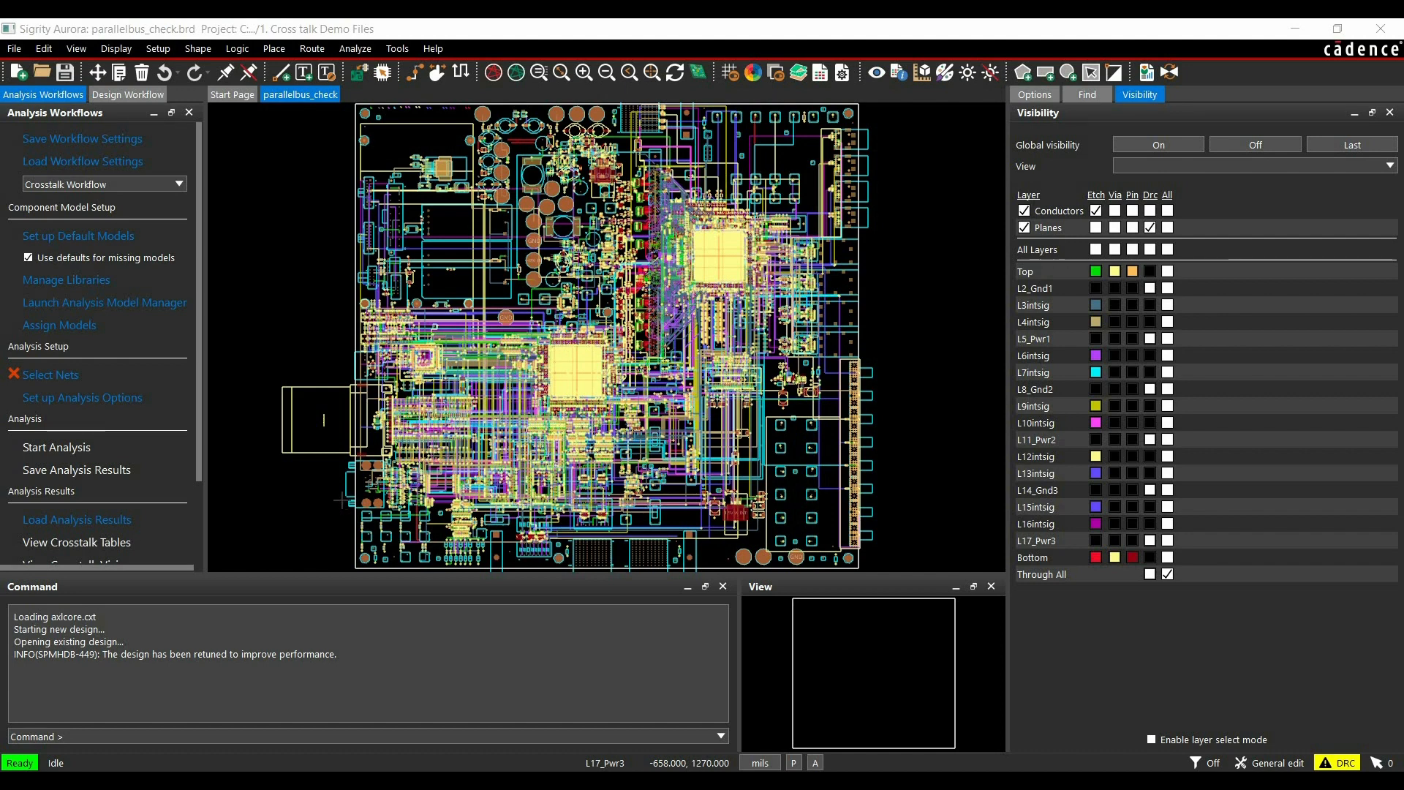
Set the default single-ended BI/Other pin model to cds_bi_gen_1p8v_50_1pf from ibis_cds_default_1p8v_bidirs.ibs.
click(55, 236)
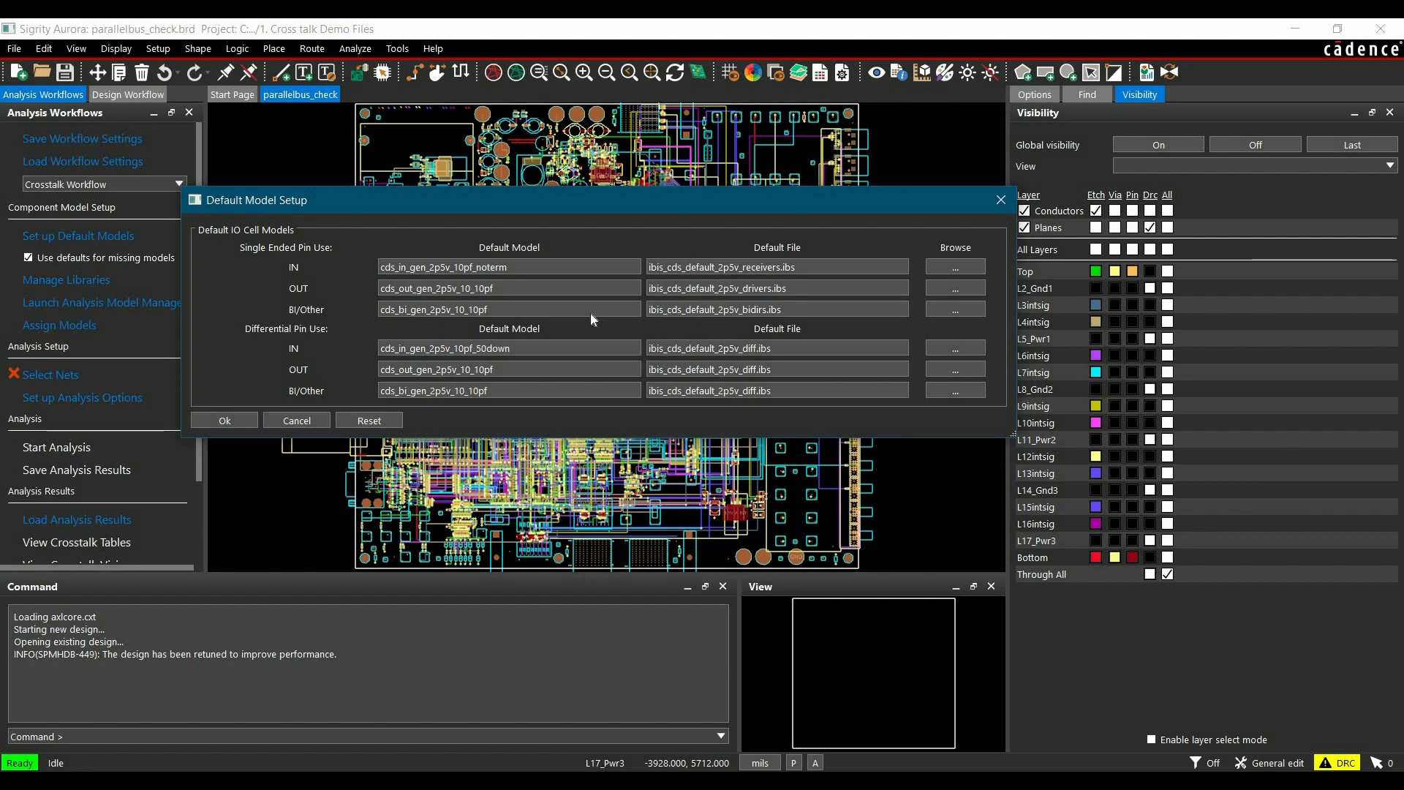
click(955, 308)
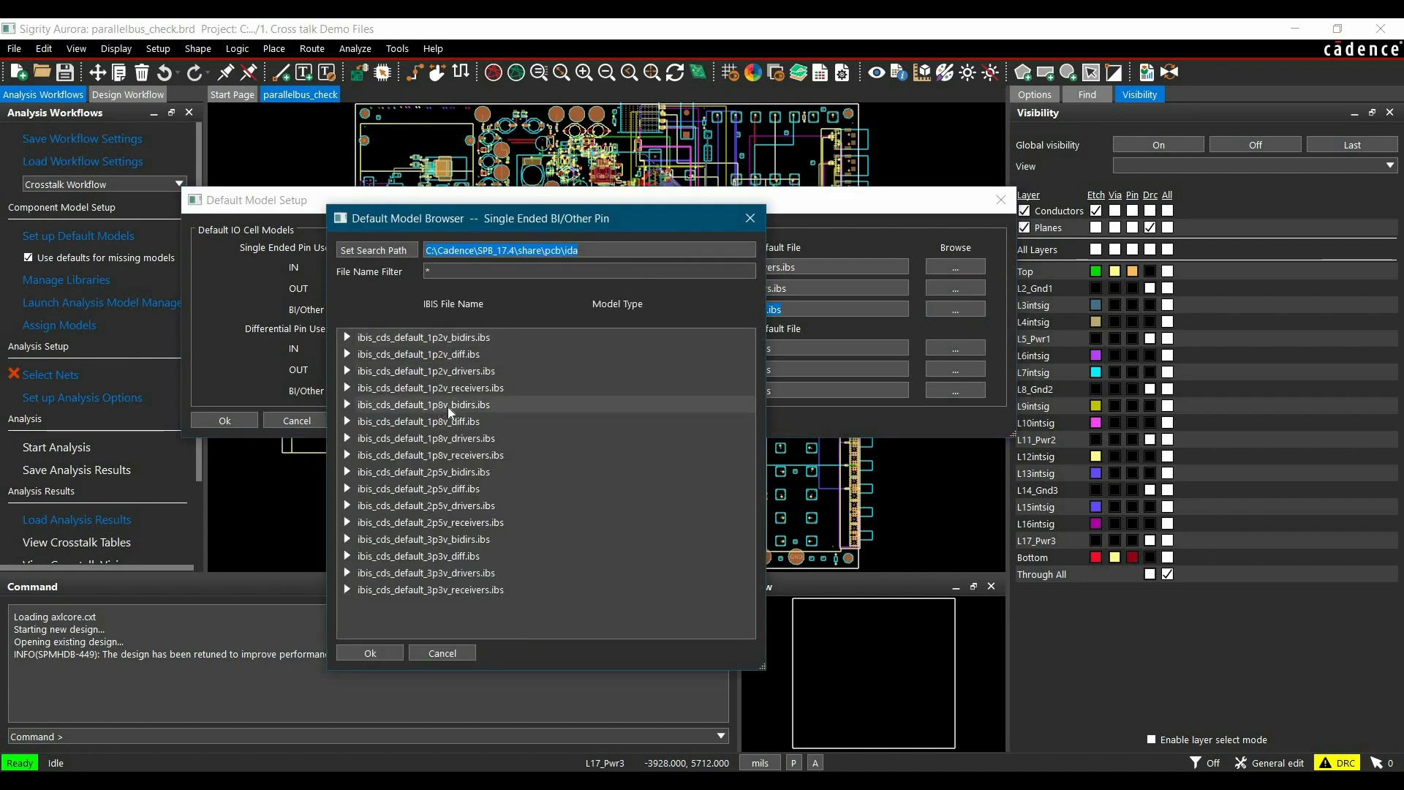
click(349, 406)
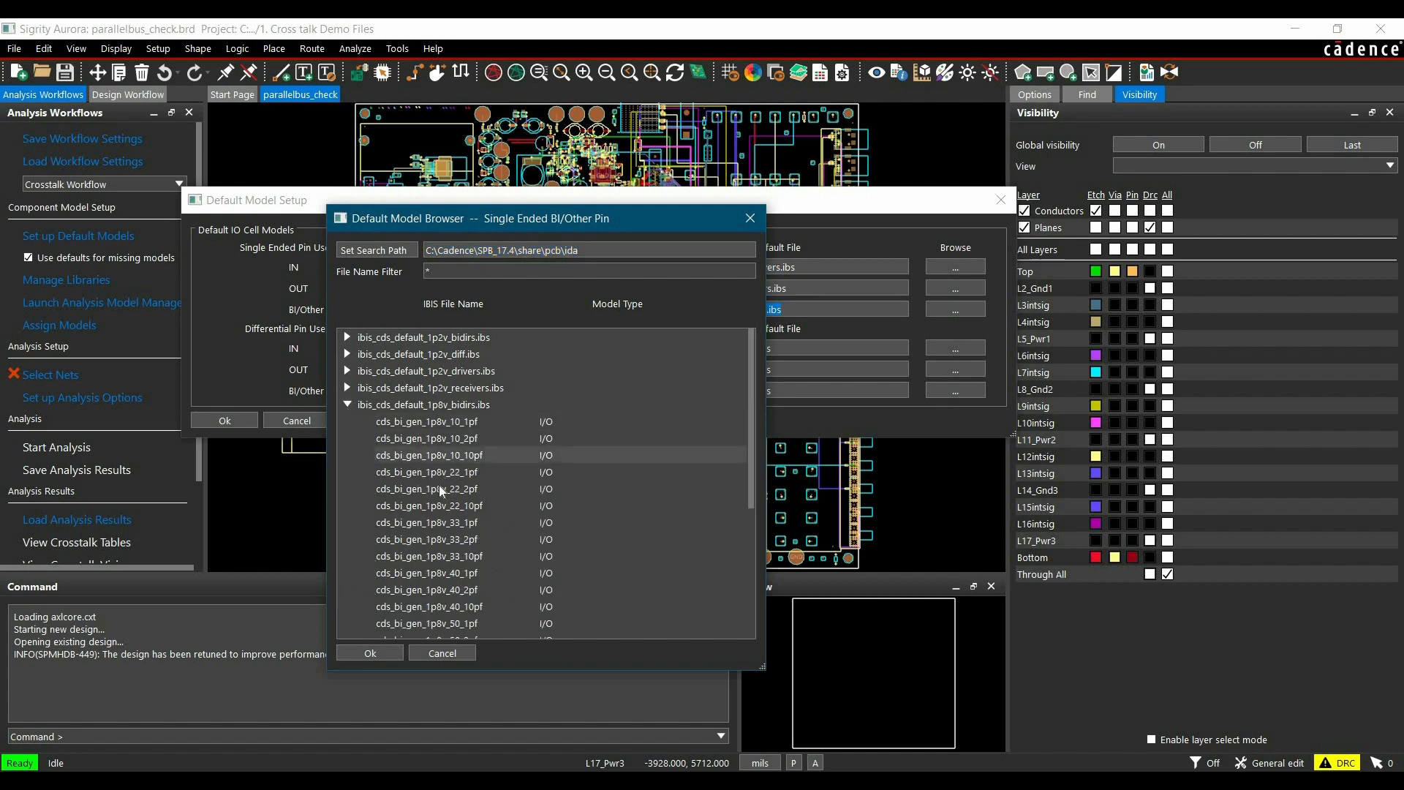
scroll(458, 534, down, 2)
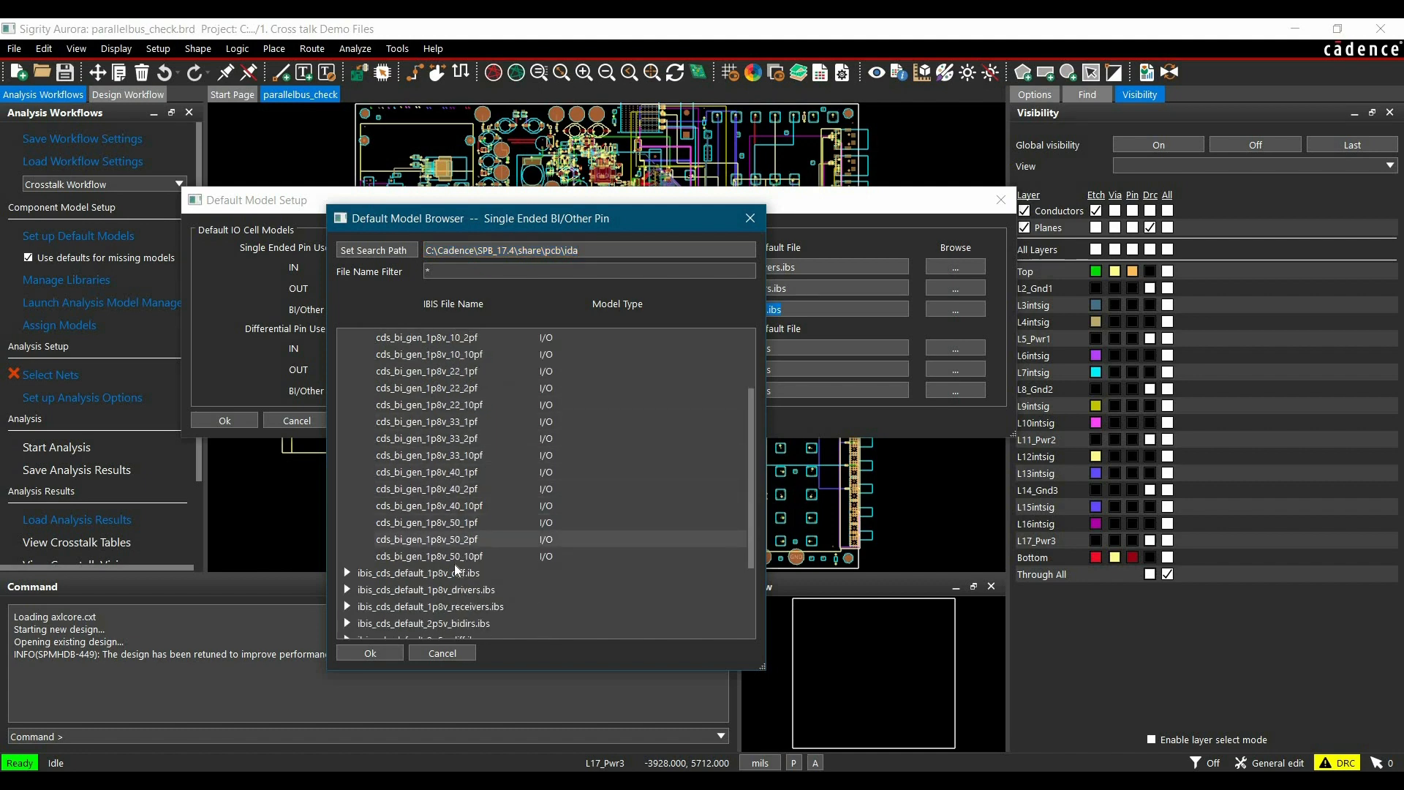
click(458, 524)
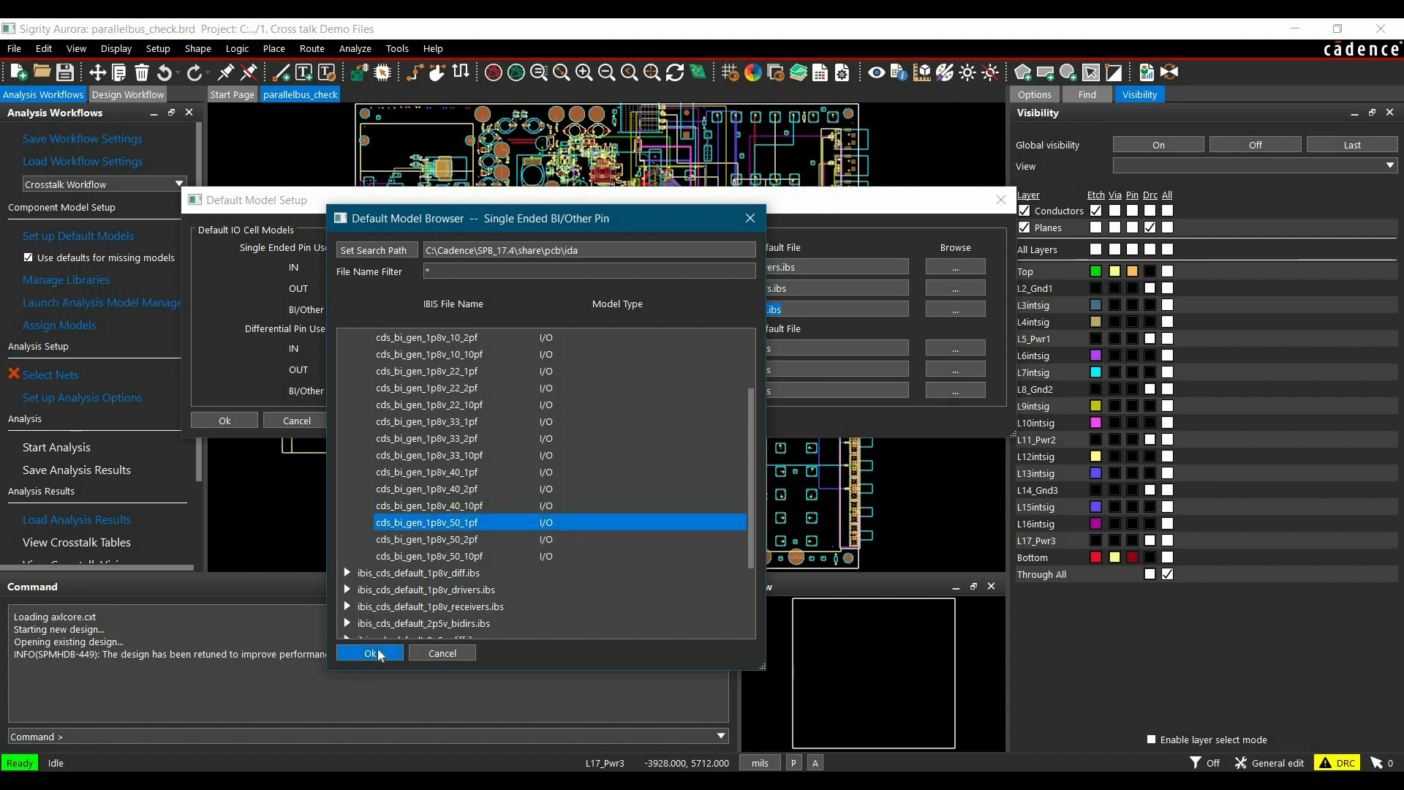
click(370, 652)
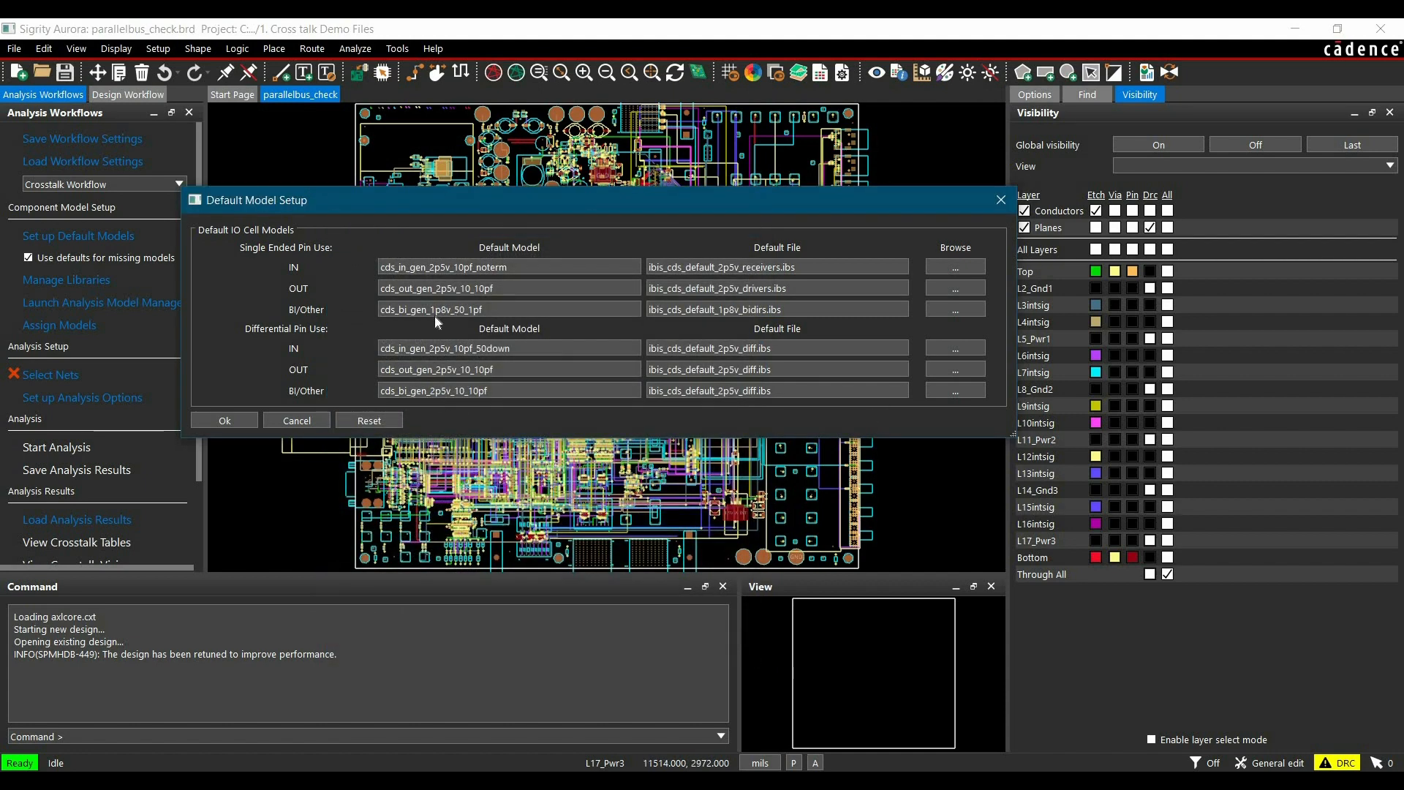
click(226, 420)
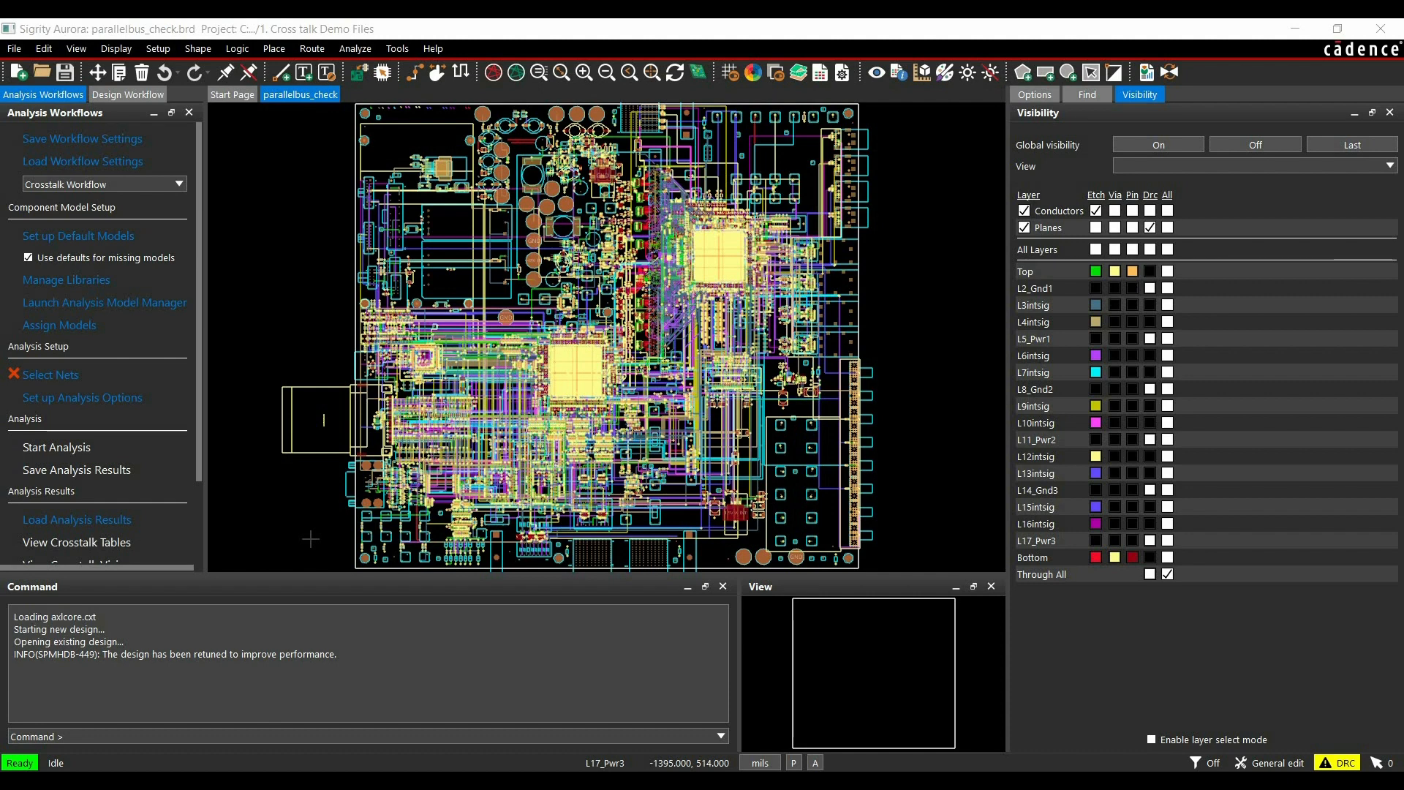
Auto-assign analysis models to the board's discrete components in Model Assignment and accept the assignments.
click(44, 328)
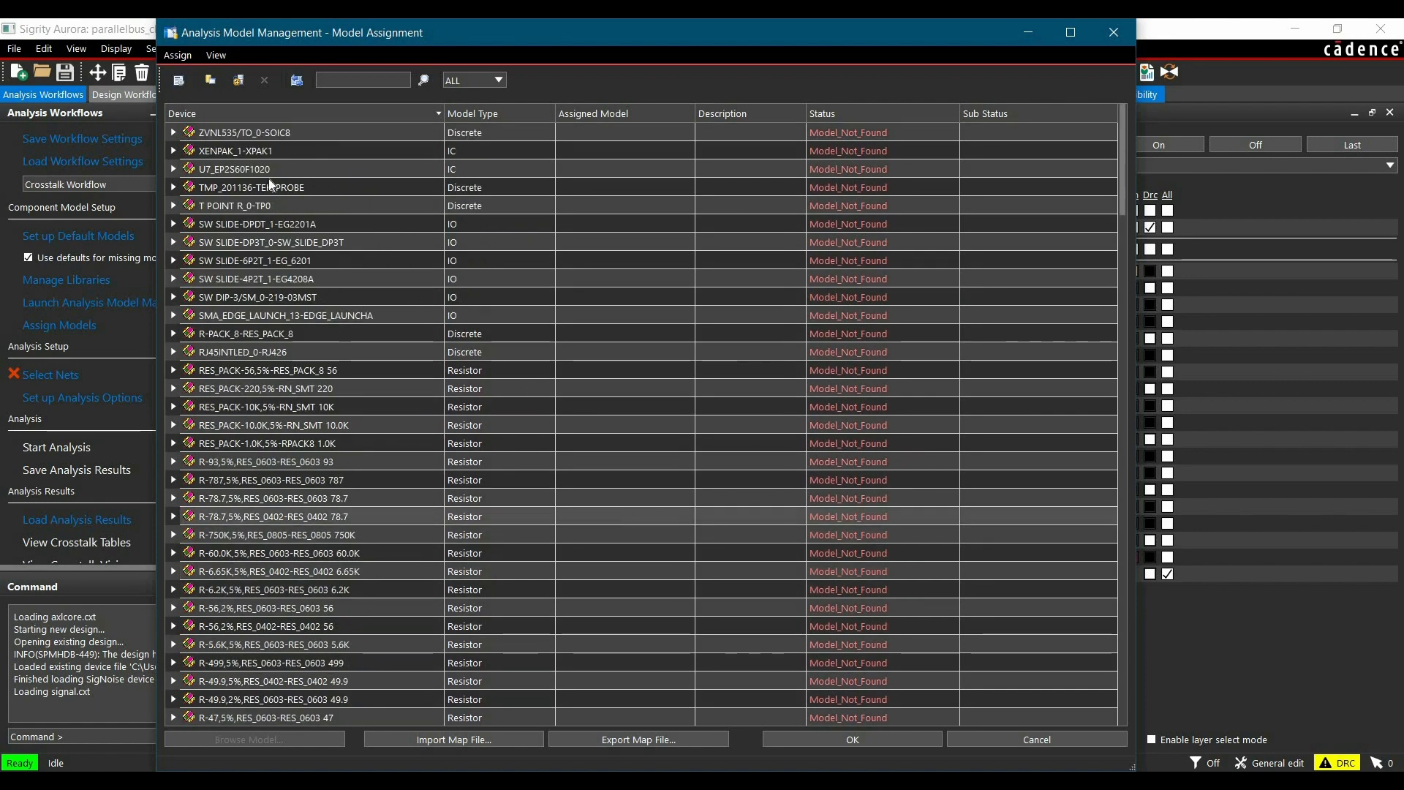
click(240, 83)
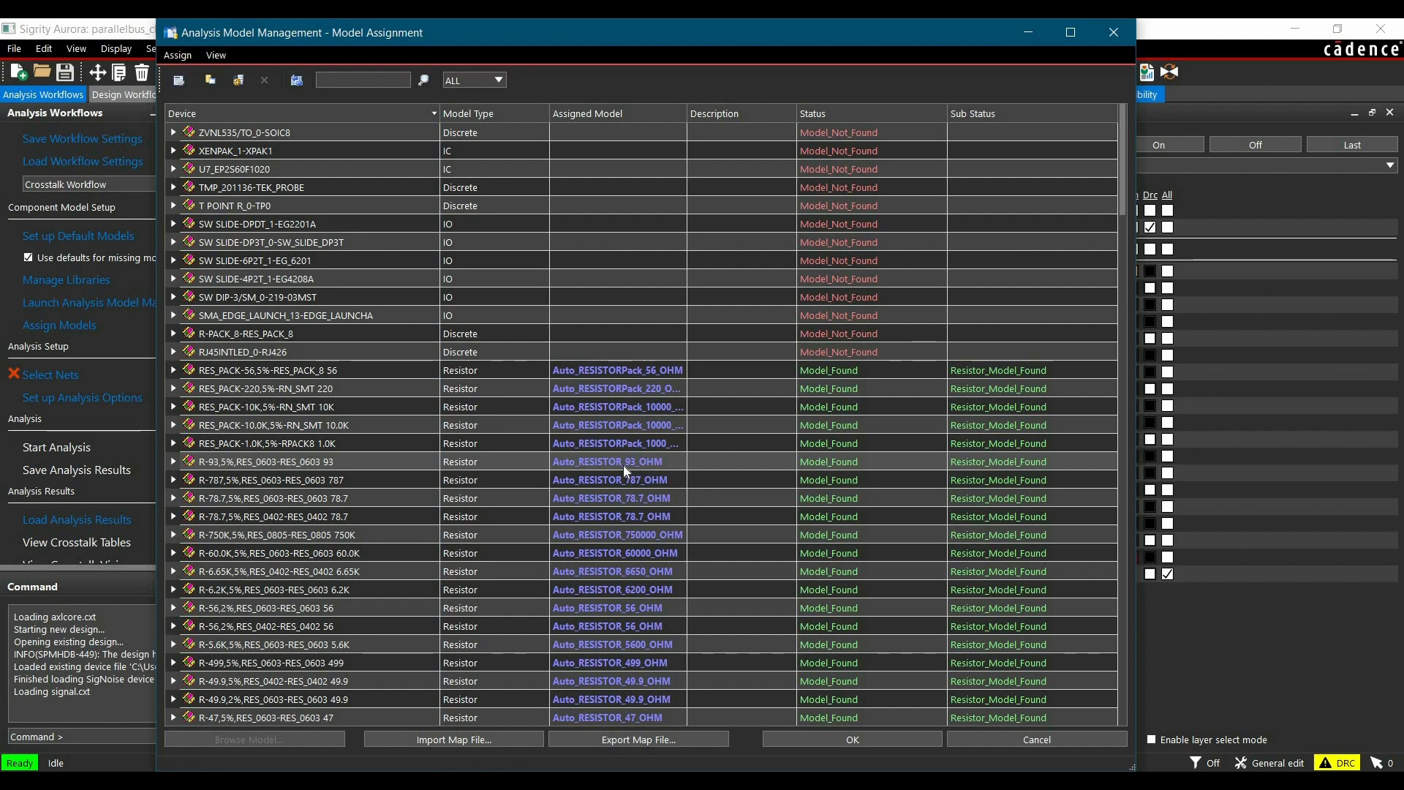
click(778, 736)
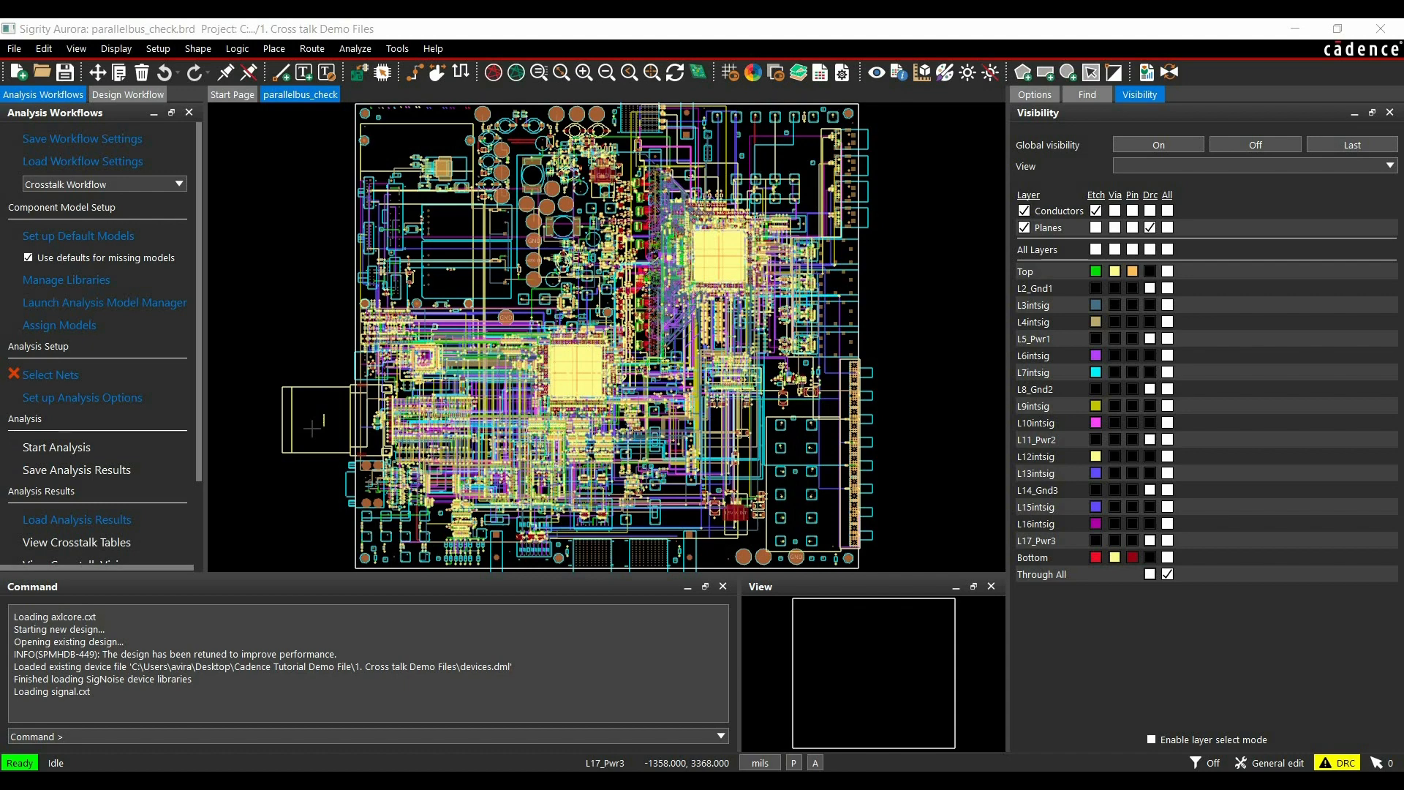
Review the simulation and aggressor parameters in the crosstalk analysis options and accept them.
click(66, 398)
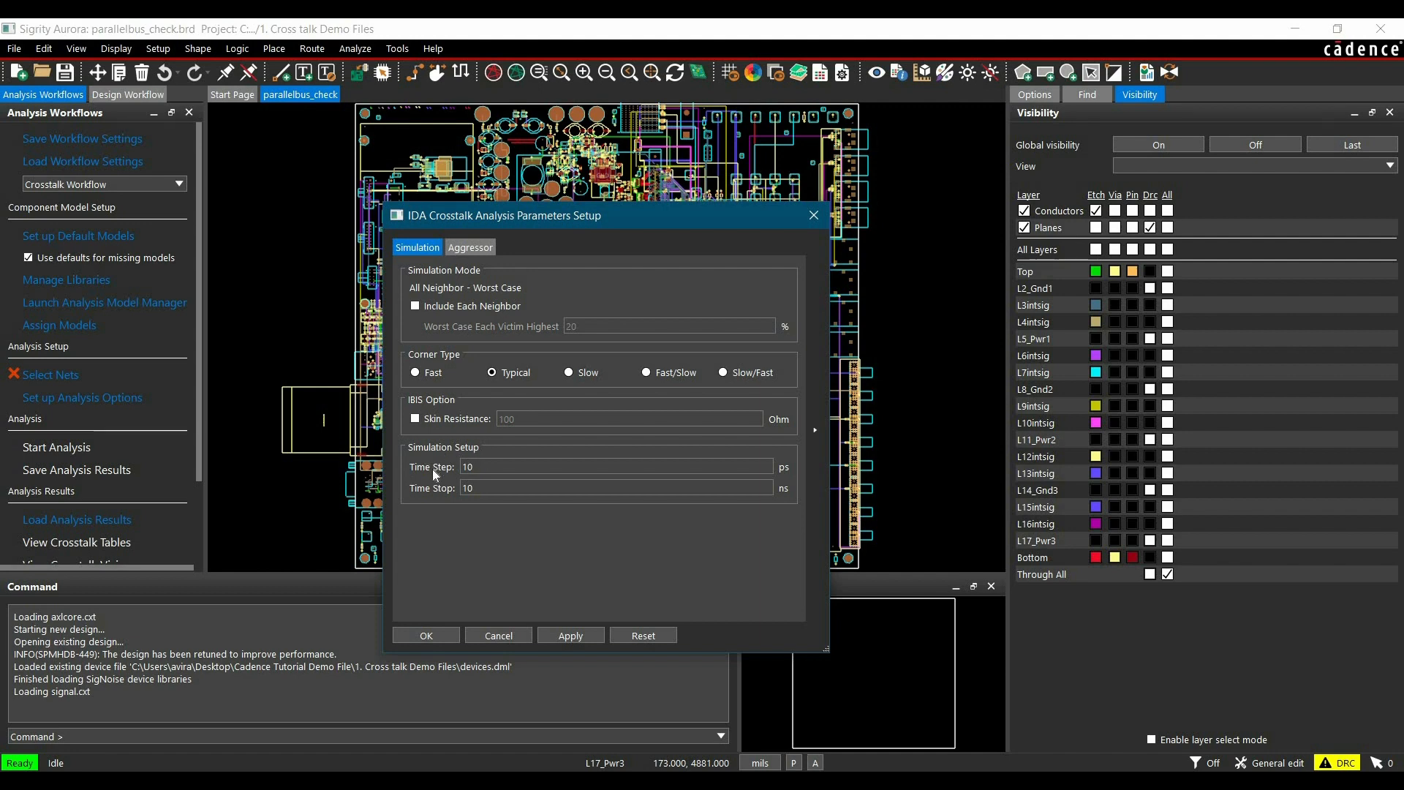
click(464, 249)
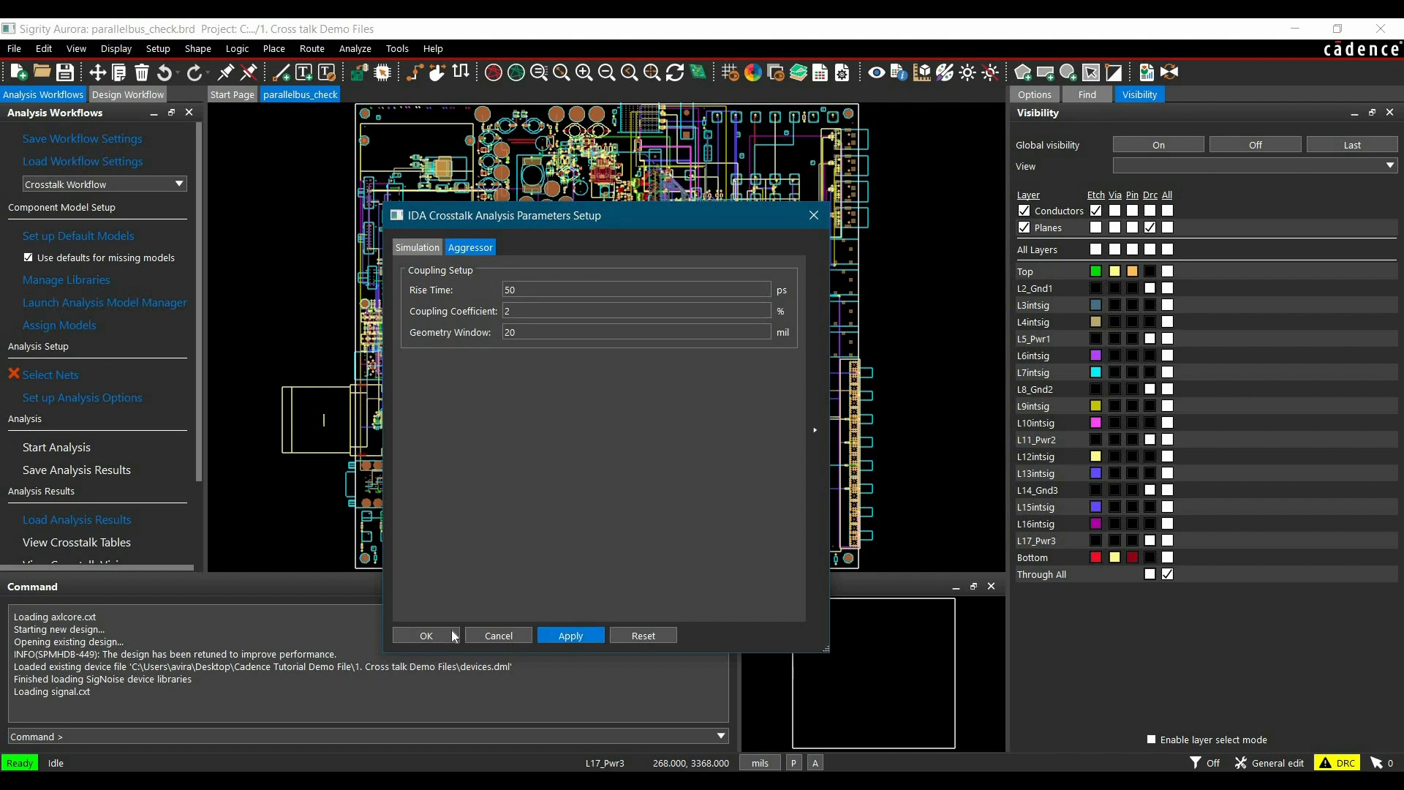
click(426, 635)
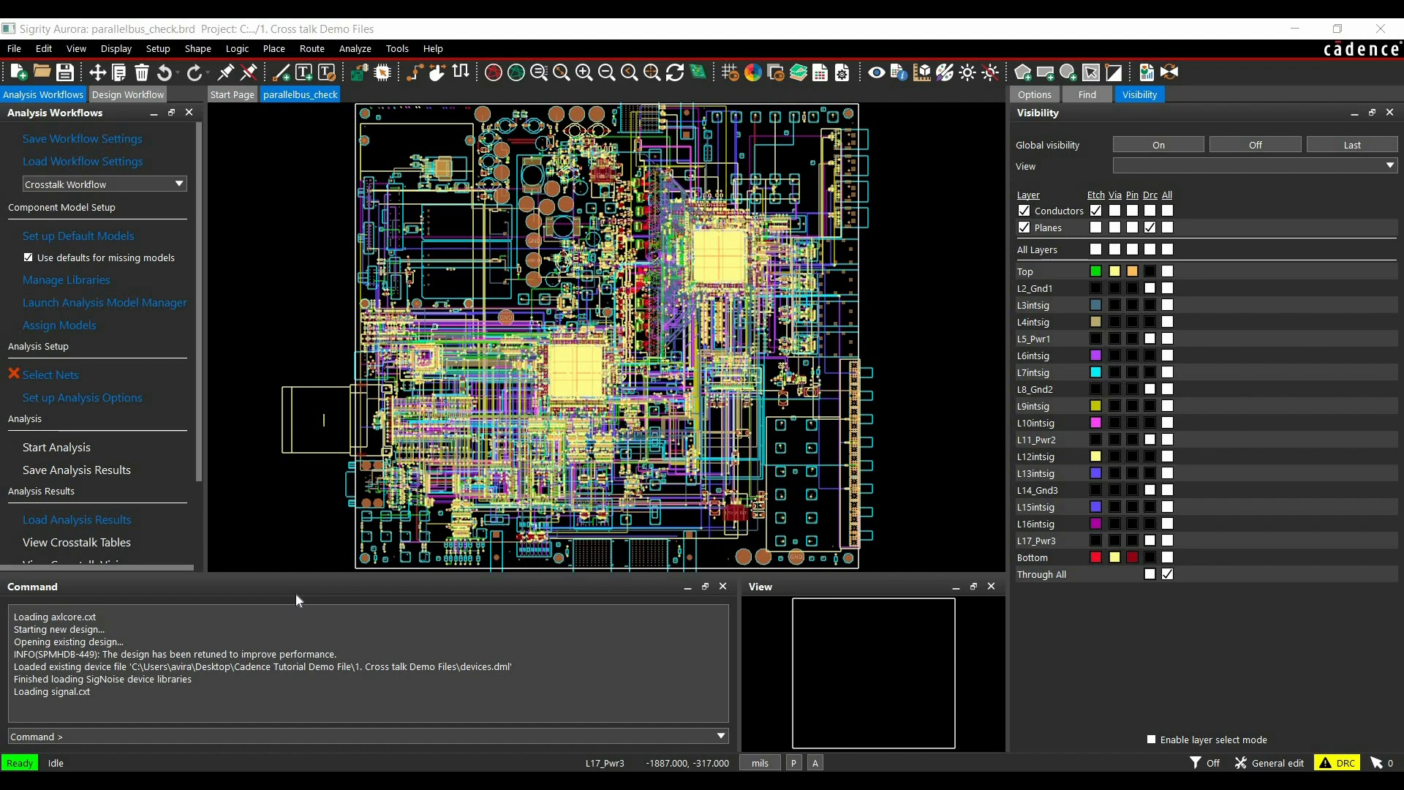
Select nets PARALLELBUS_DATA<0> through PARALLELBUS_DATA<7> from the hierarchical net list for the crosstalk analysis.
click(46, 375)
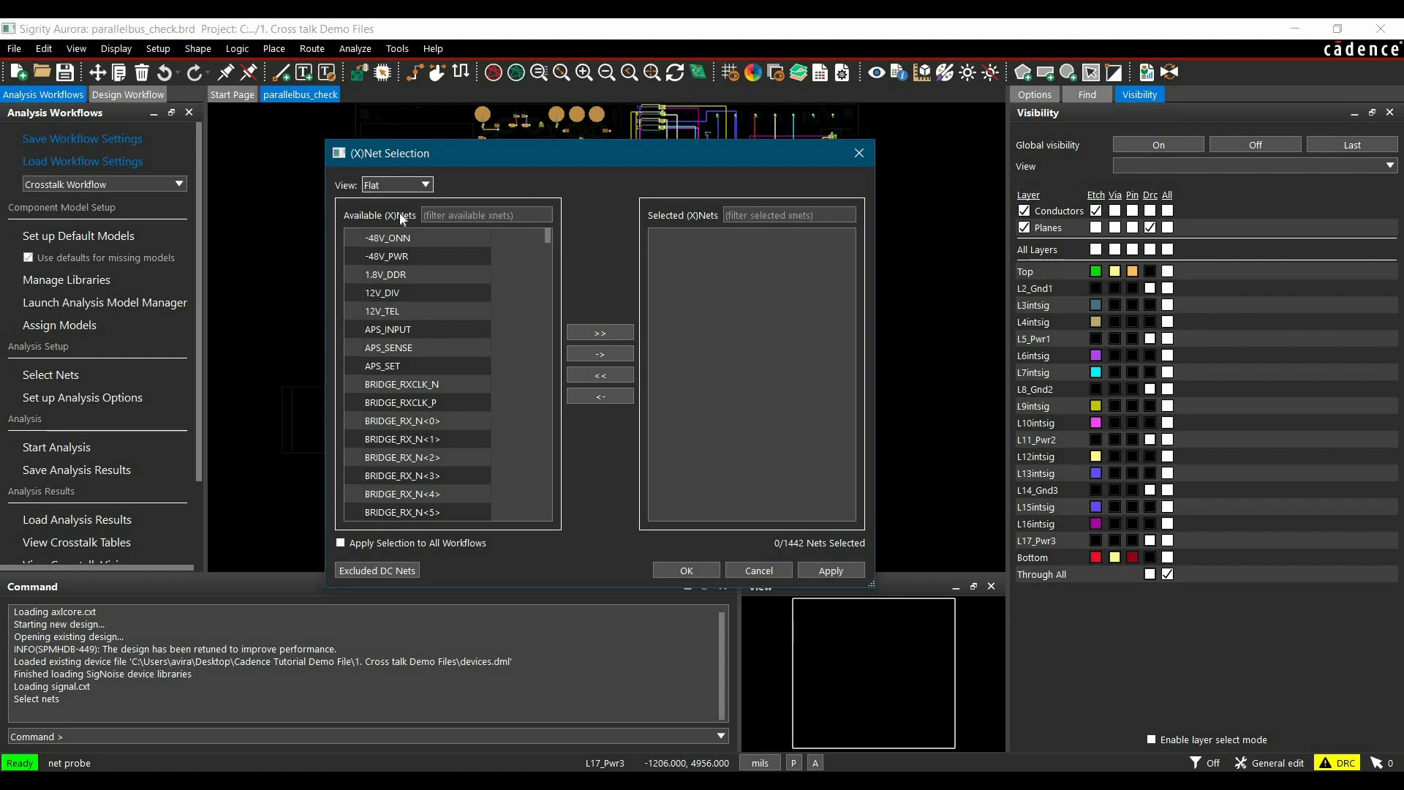
scroll(473, 351, down, 5)
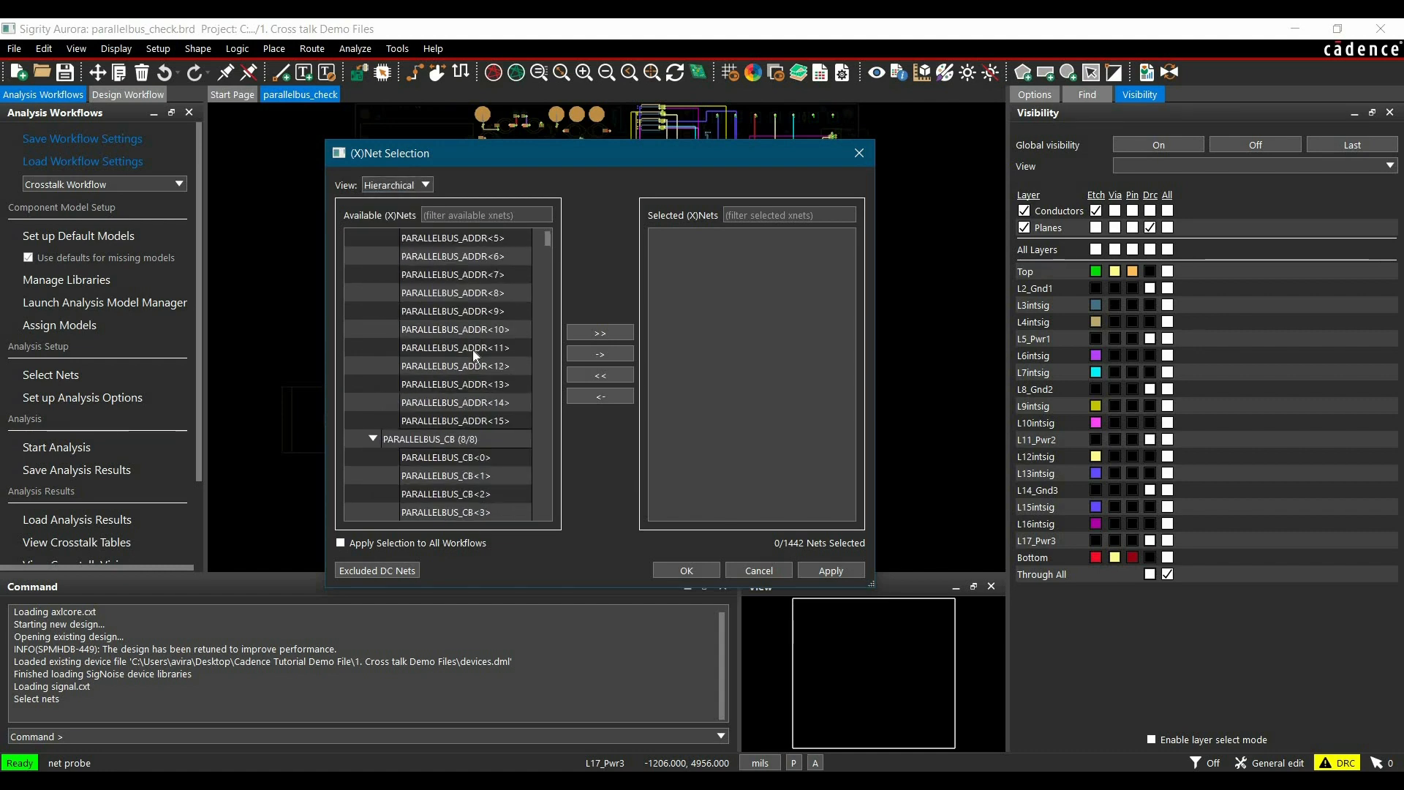
scroll(473, 349, down, 6)
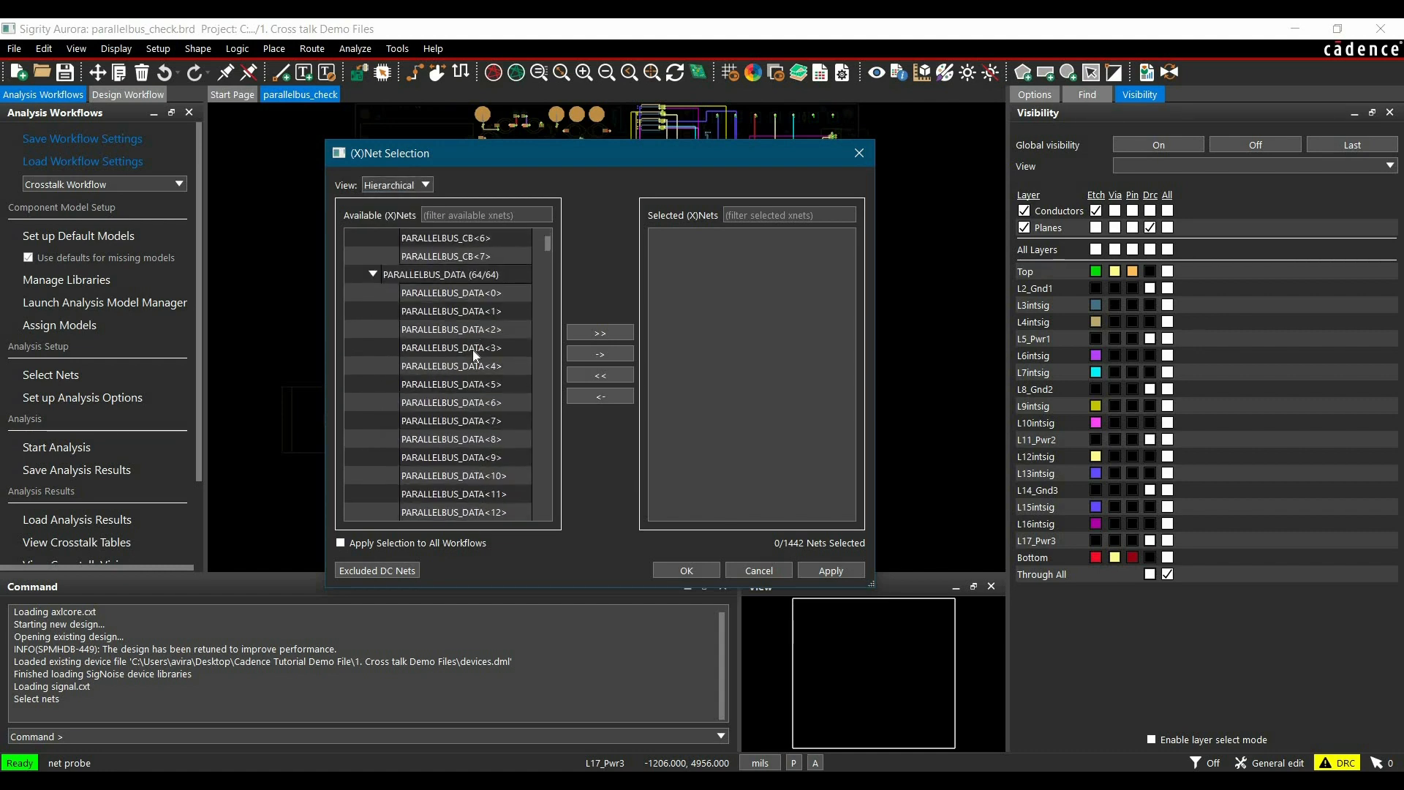
click(445, 291)
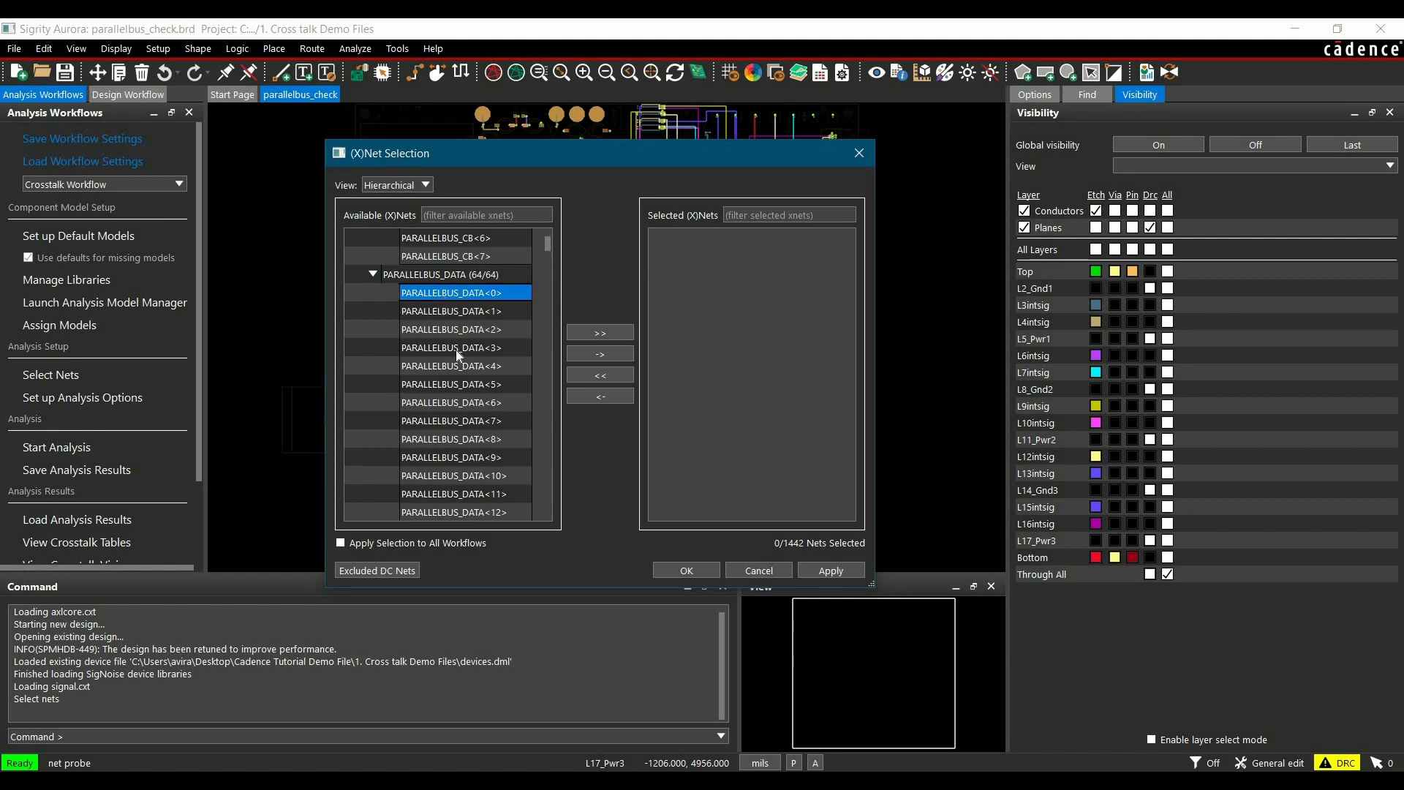
shift+click(449, 418)
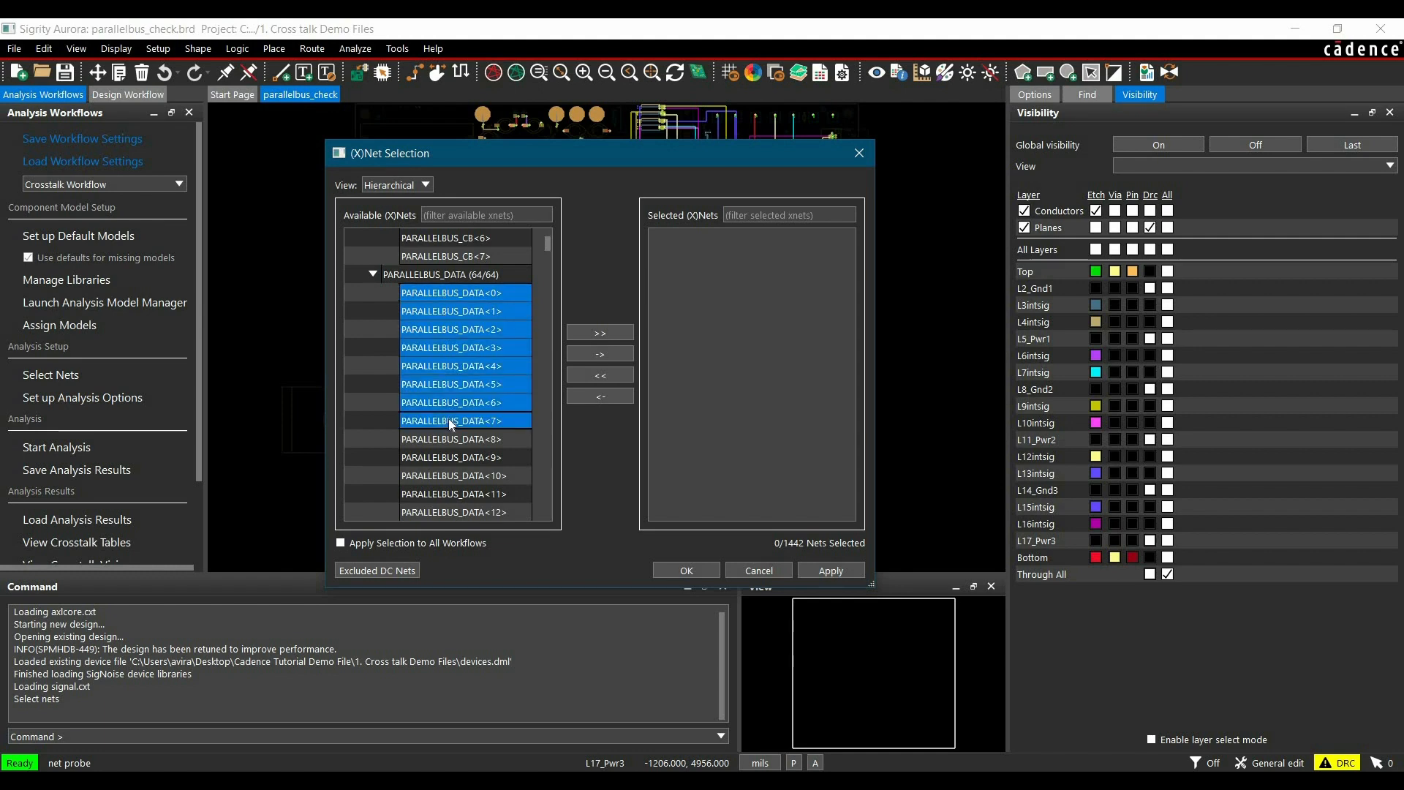
click(599, 357)
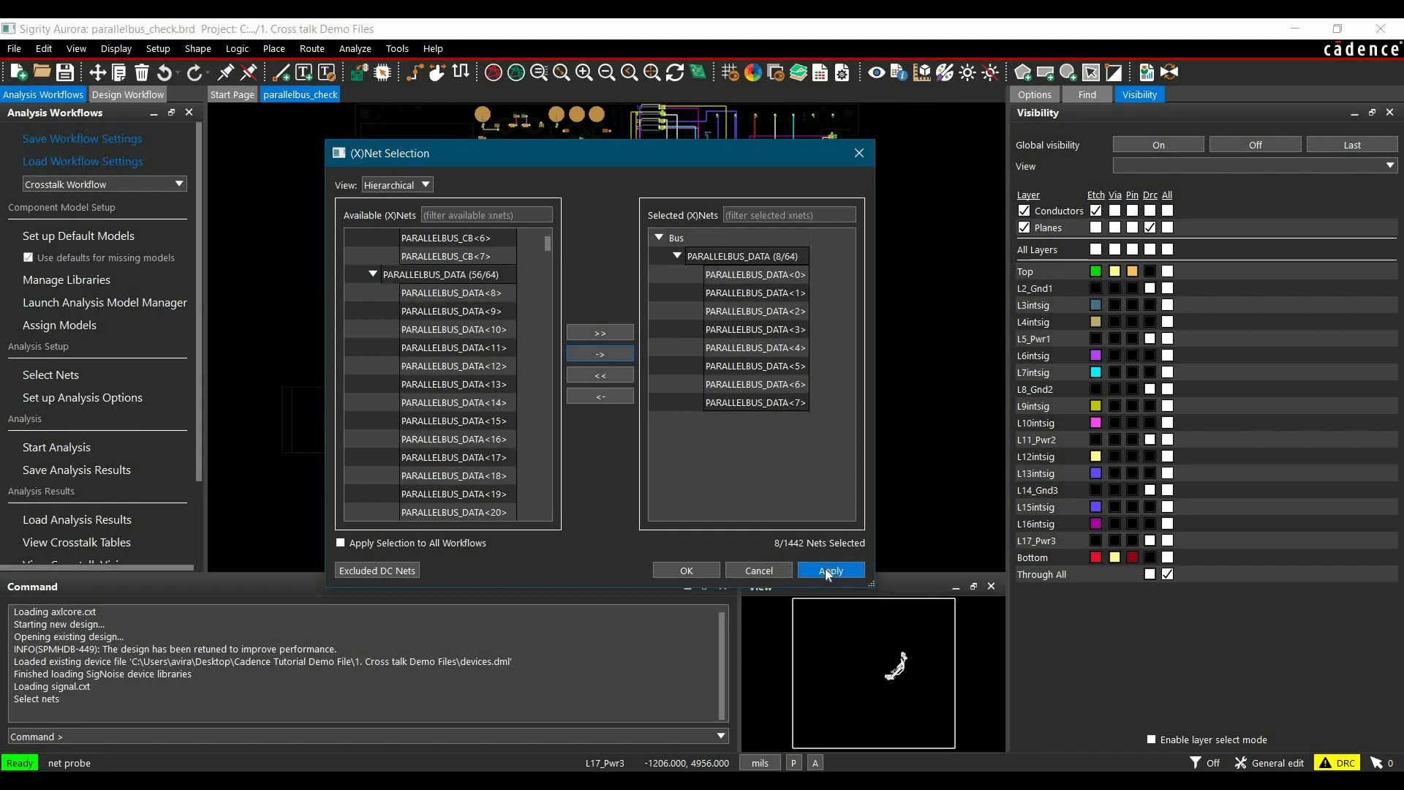
click(686, 570)
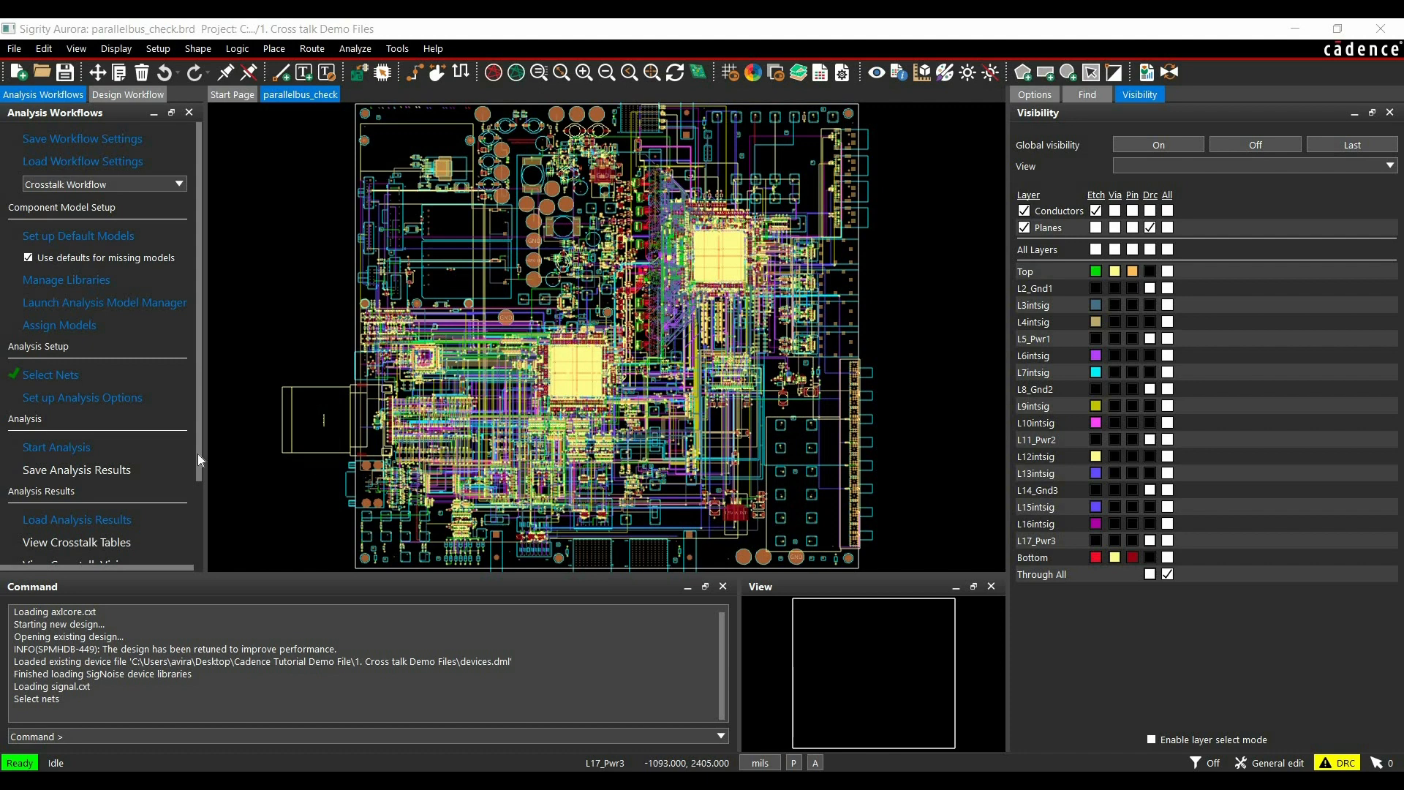
Run the crosstalk analysis on the selected nets and display the crosstalk results table.
click(57, 448)
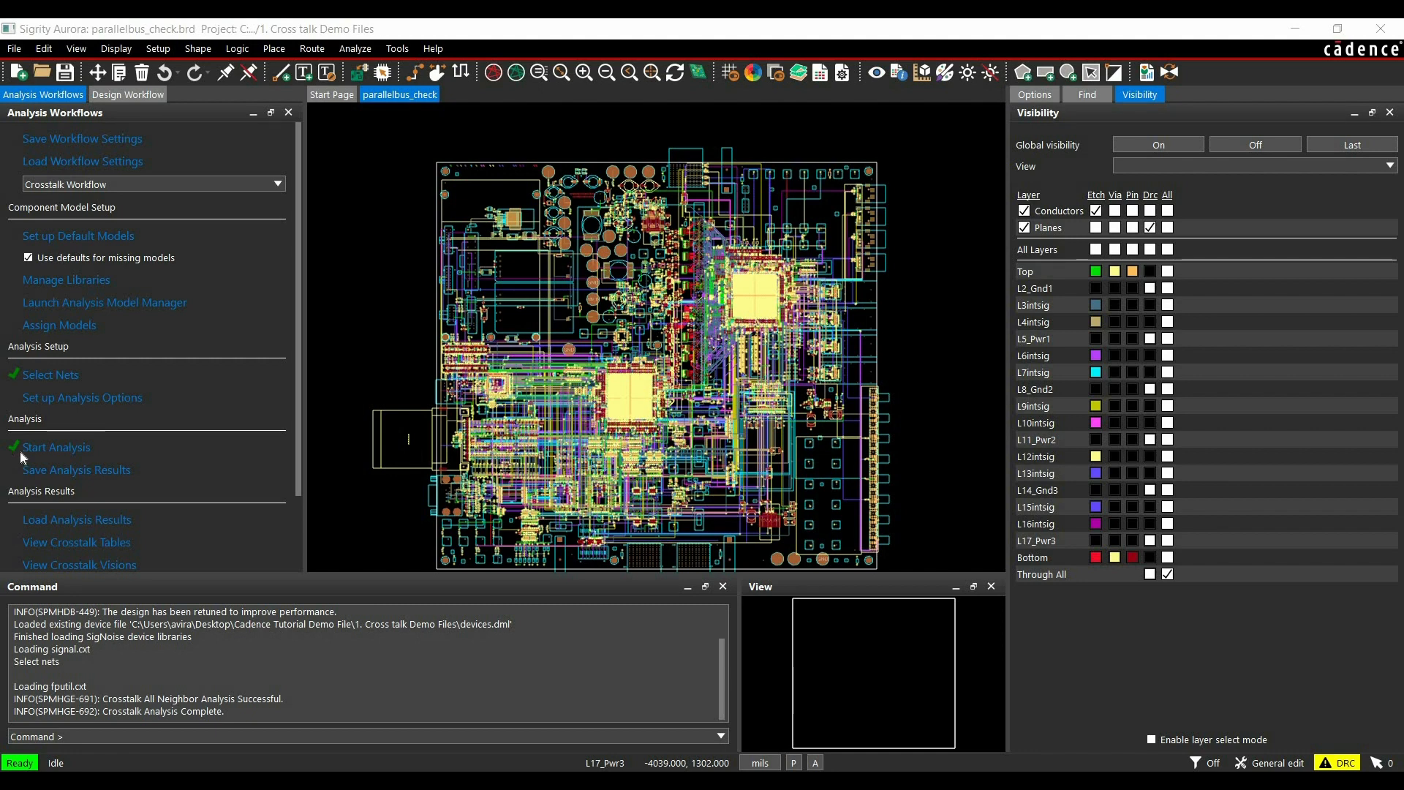
scroll(22, 458, down, 1)
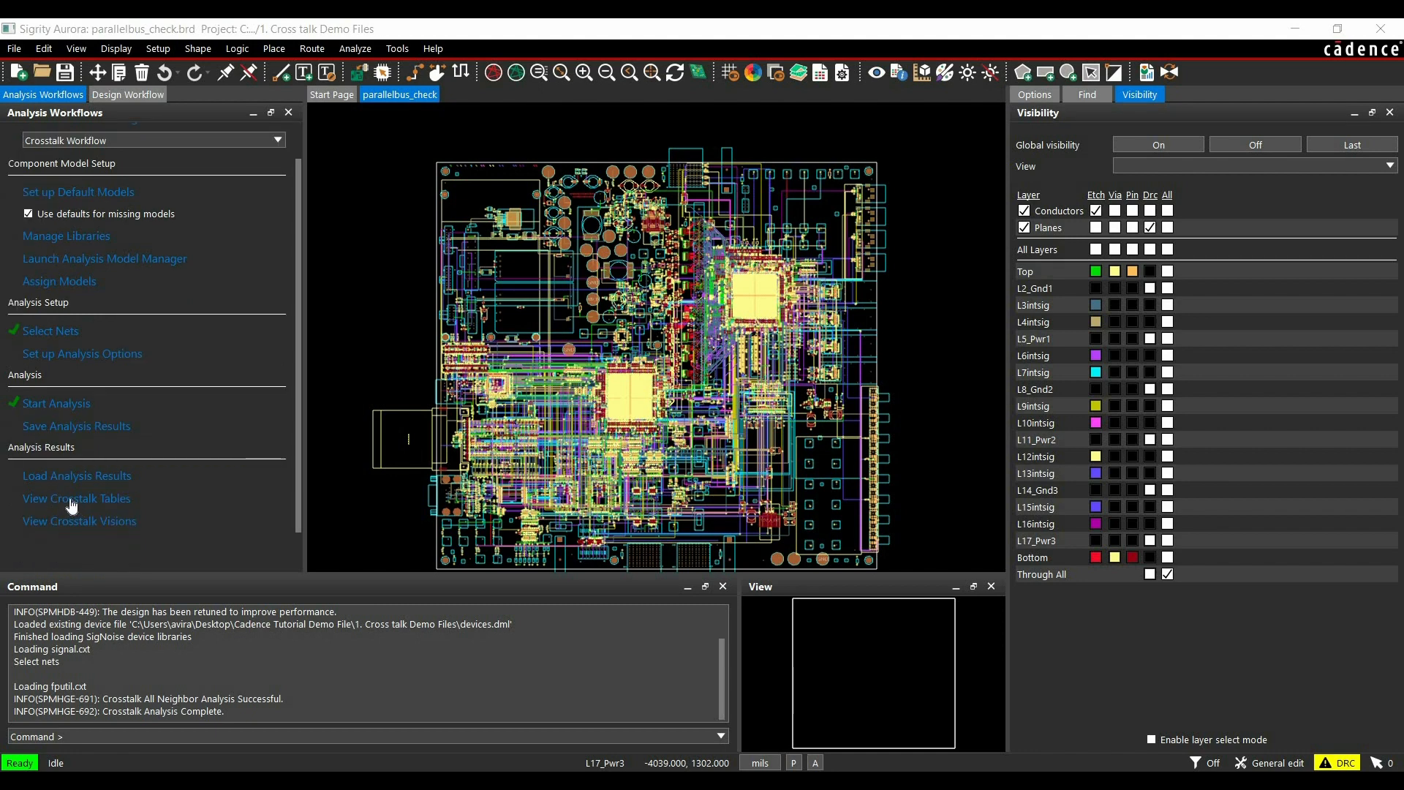
click(71, 505)
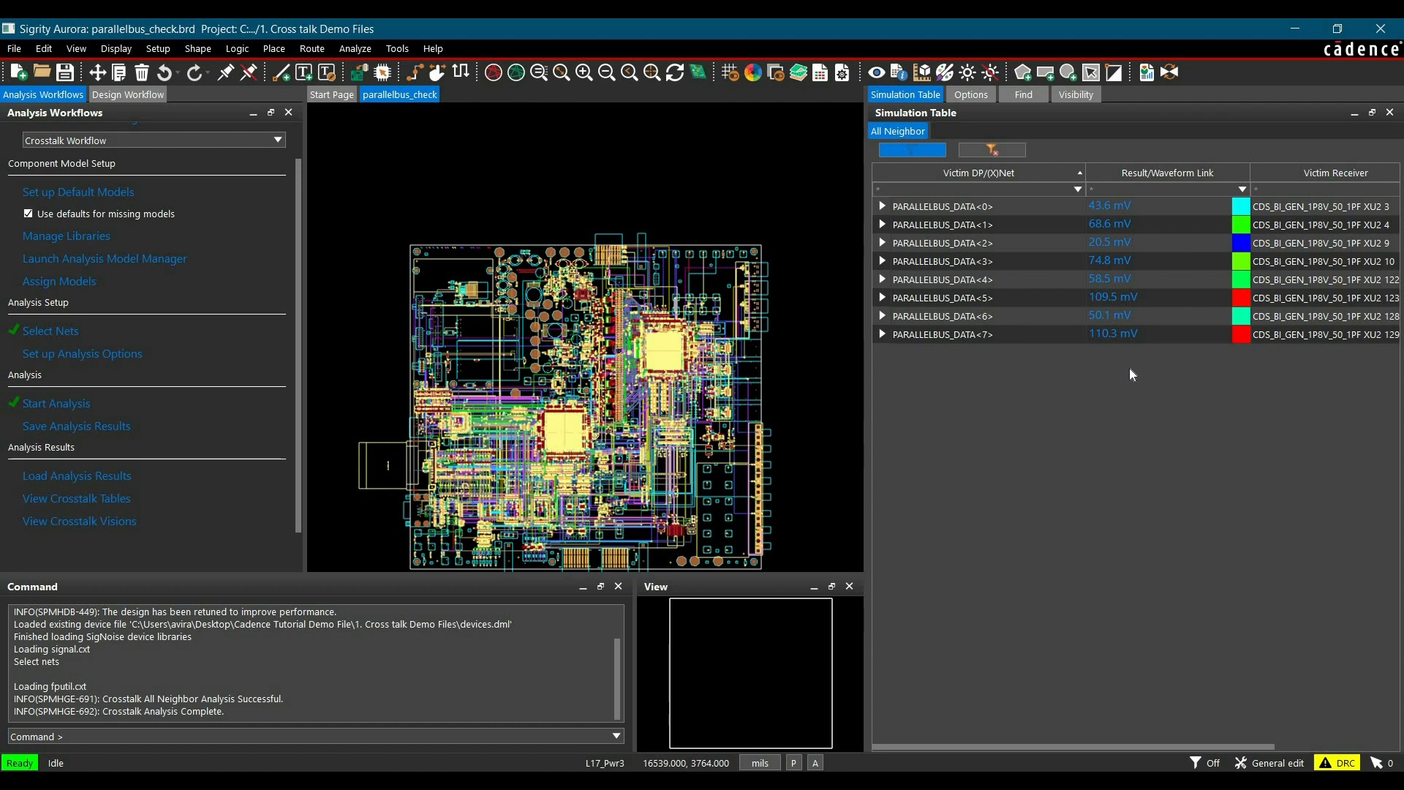
Sort the victim nets by crosstalk result in descending order and plot the waveform for PARALLELBUS_DATA<7>.
click(1112, 174)
click(1112, 174)
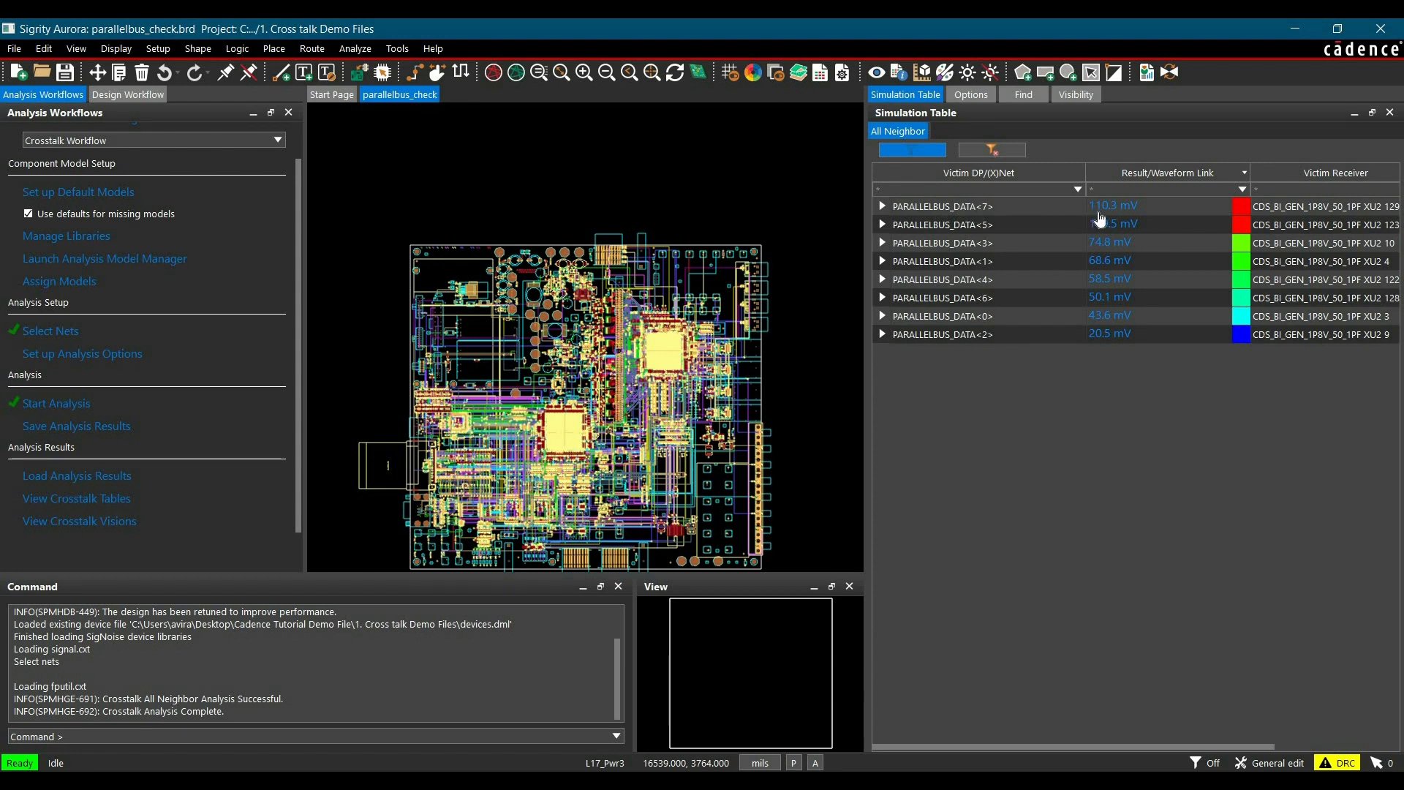
click(881, 207)
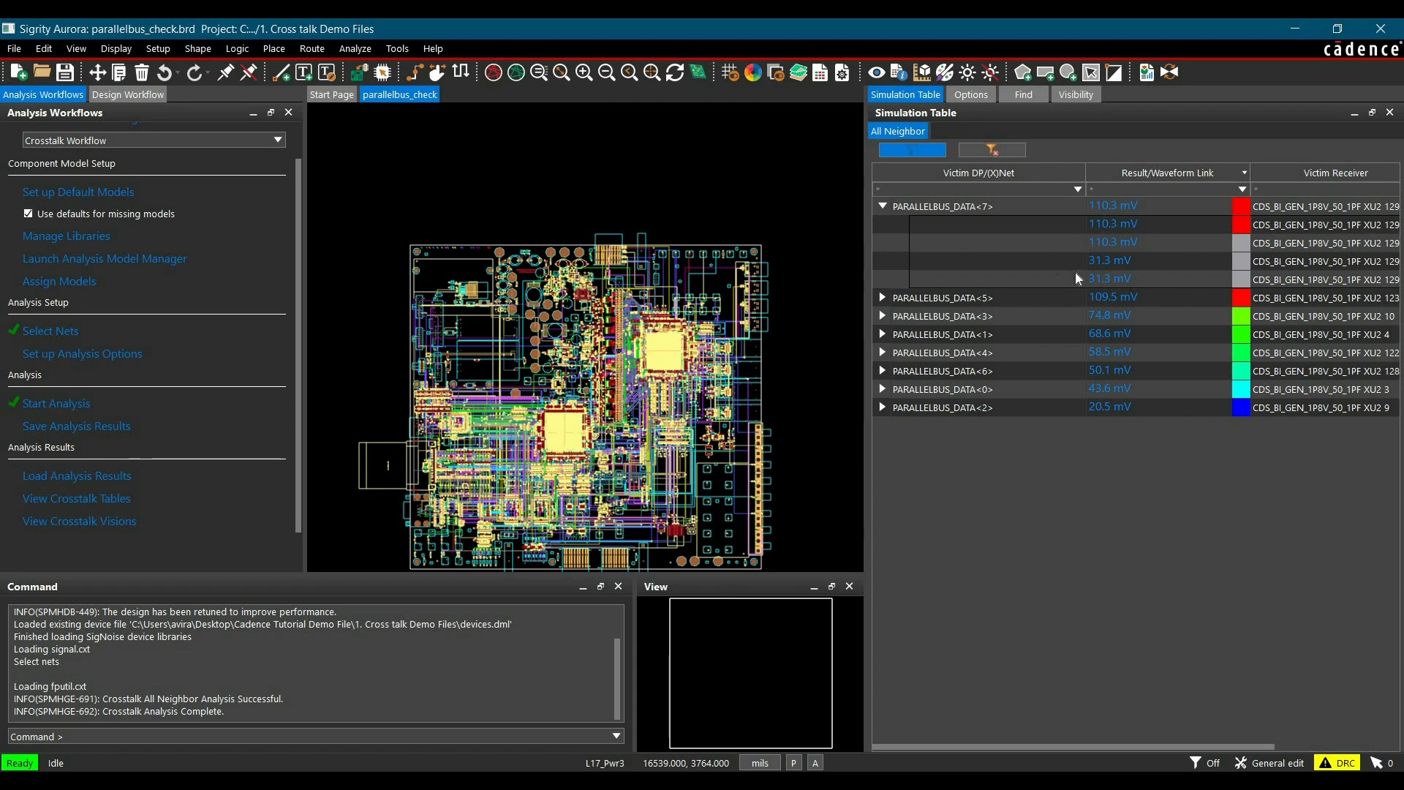
click(1108, 208)
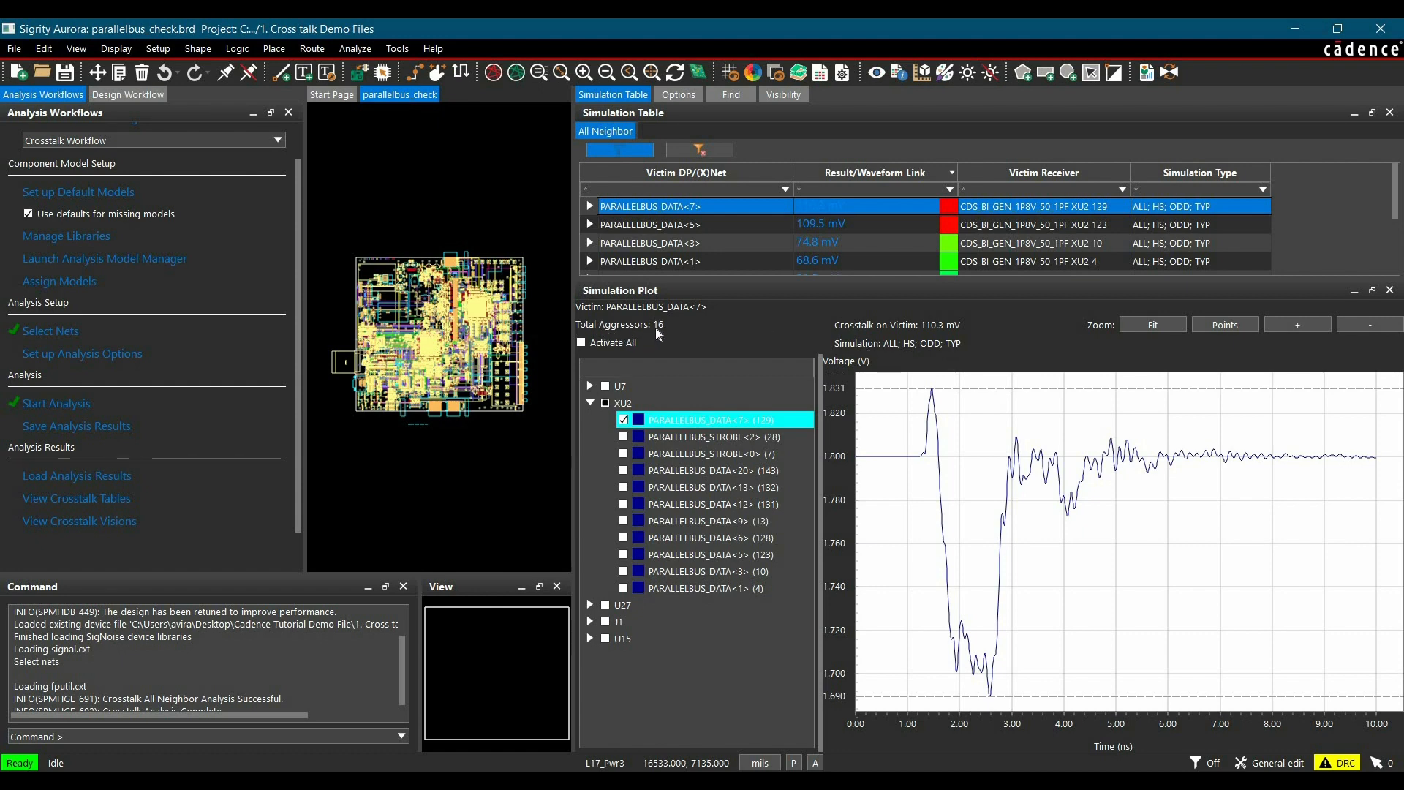
Inspect the aggressor nets listed under components U7 and U27 for victim PARALLELBUS_DATA<7>.
click(590, 385)
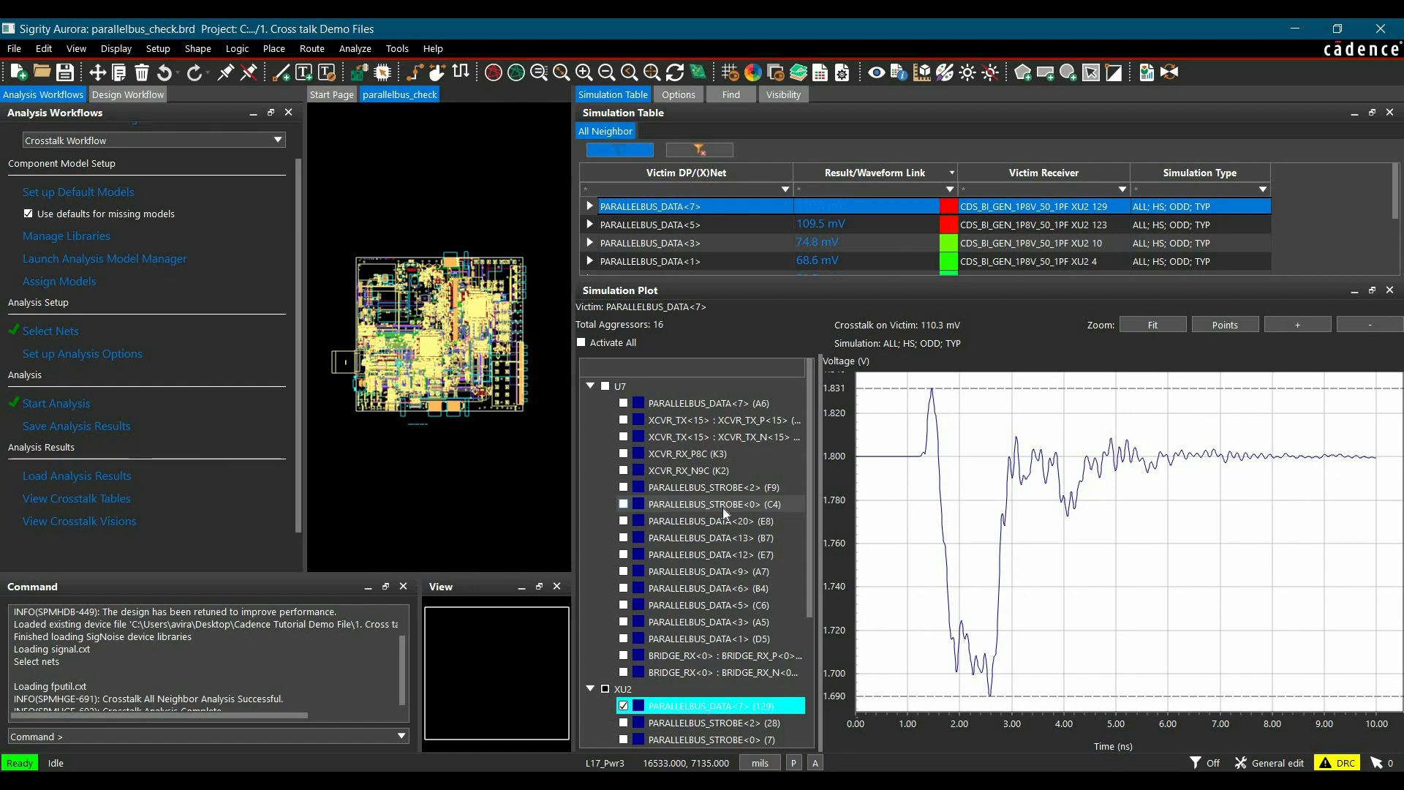
click(591, 385)
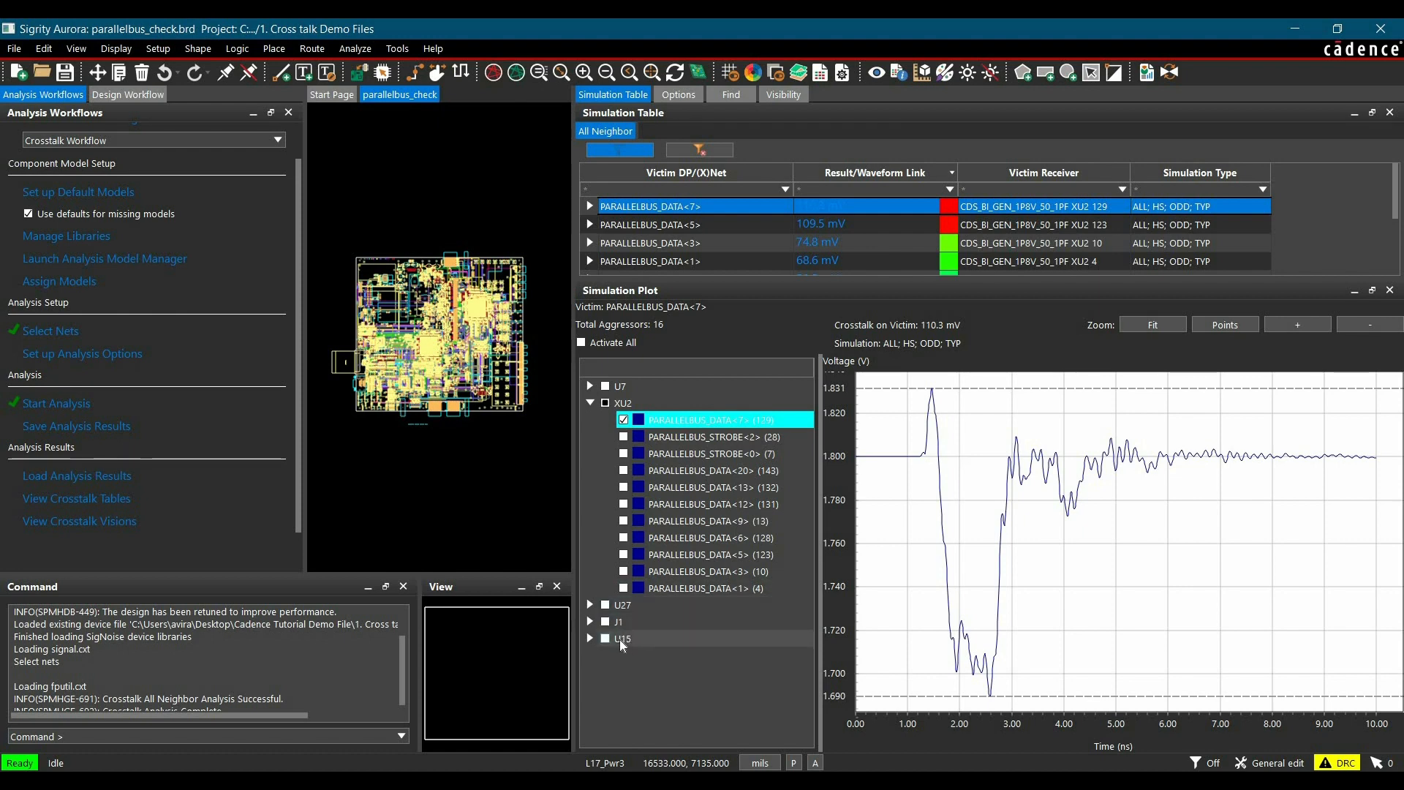
click(590, 605)
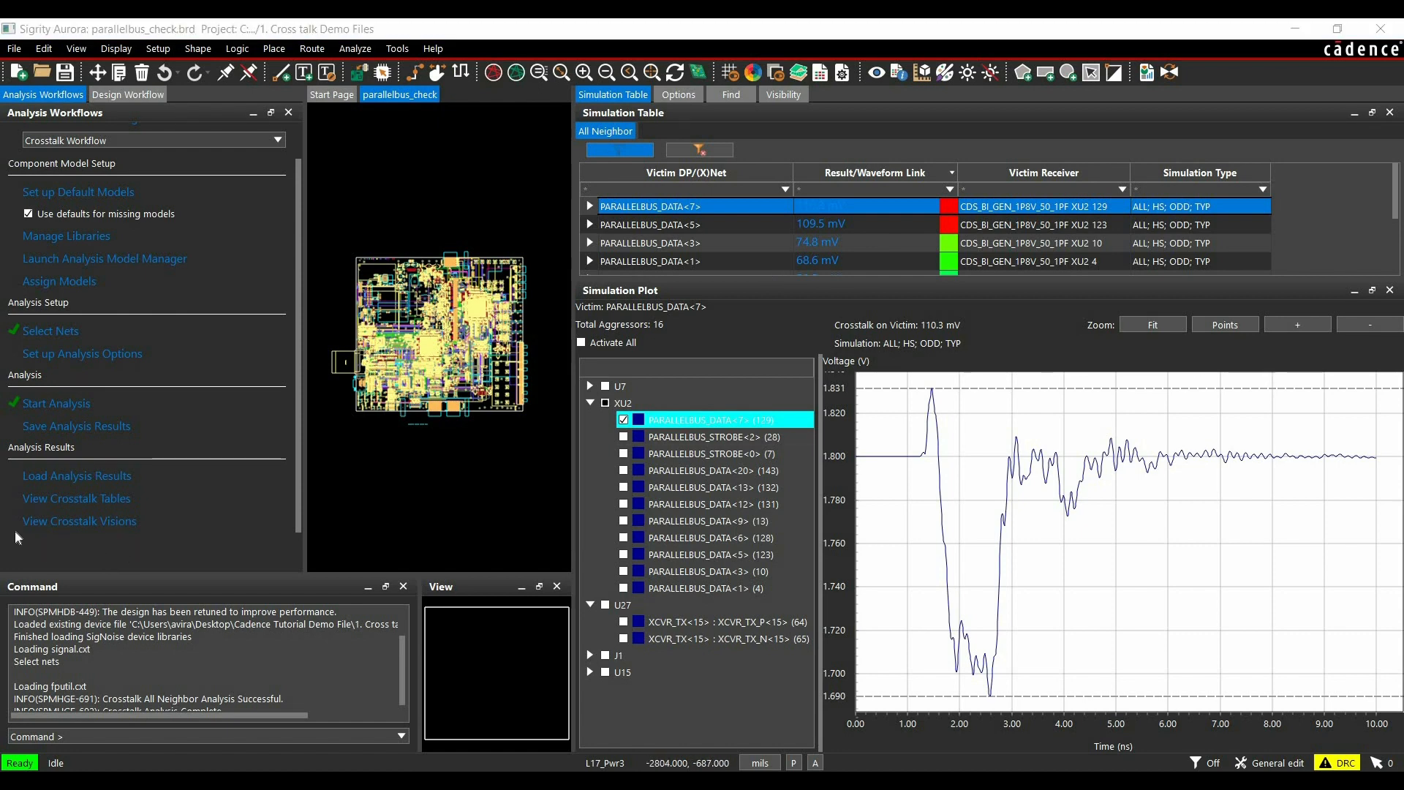
Display the crosstalk vision on the board in an enlarged design canvas and locate net PARALLELBUS_DATA<7>.
click(84, 524)
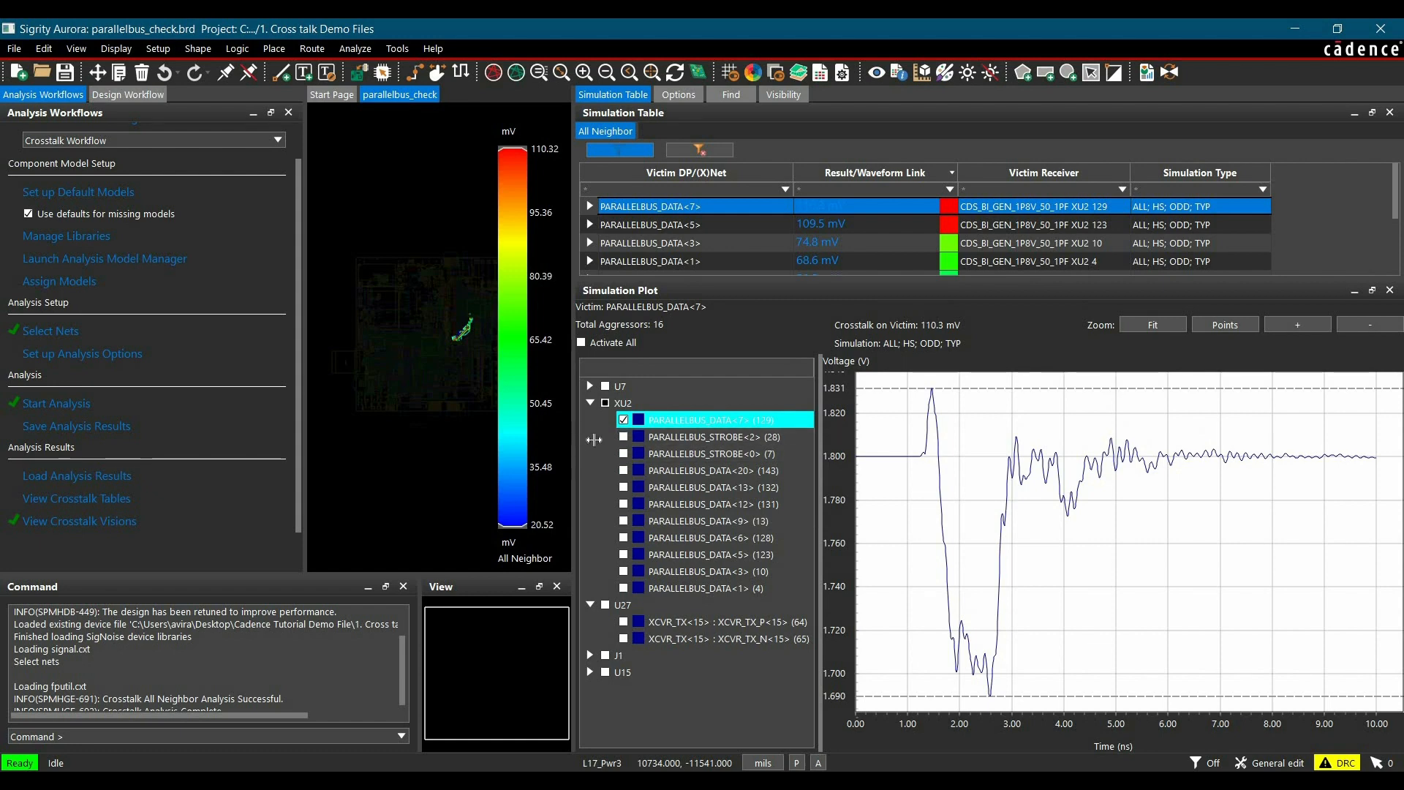
drag(574, 435, 972, 436)
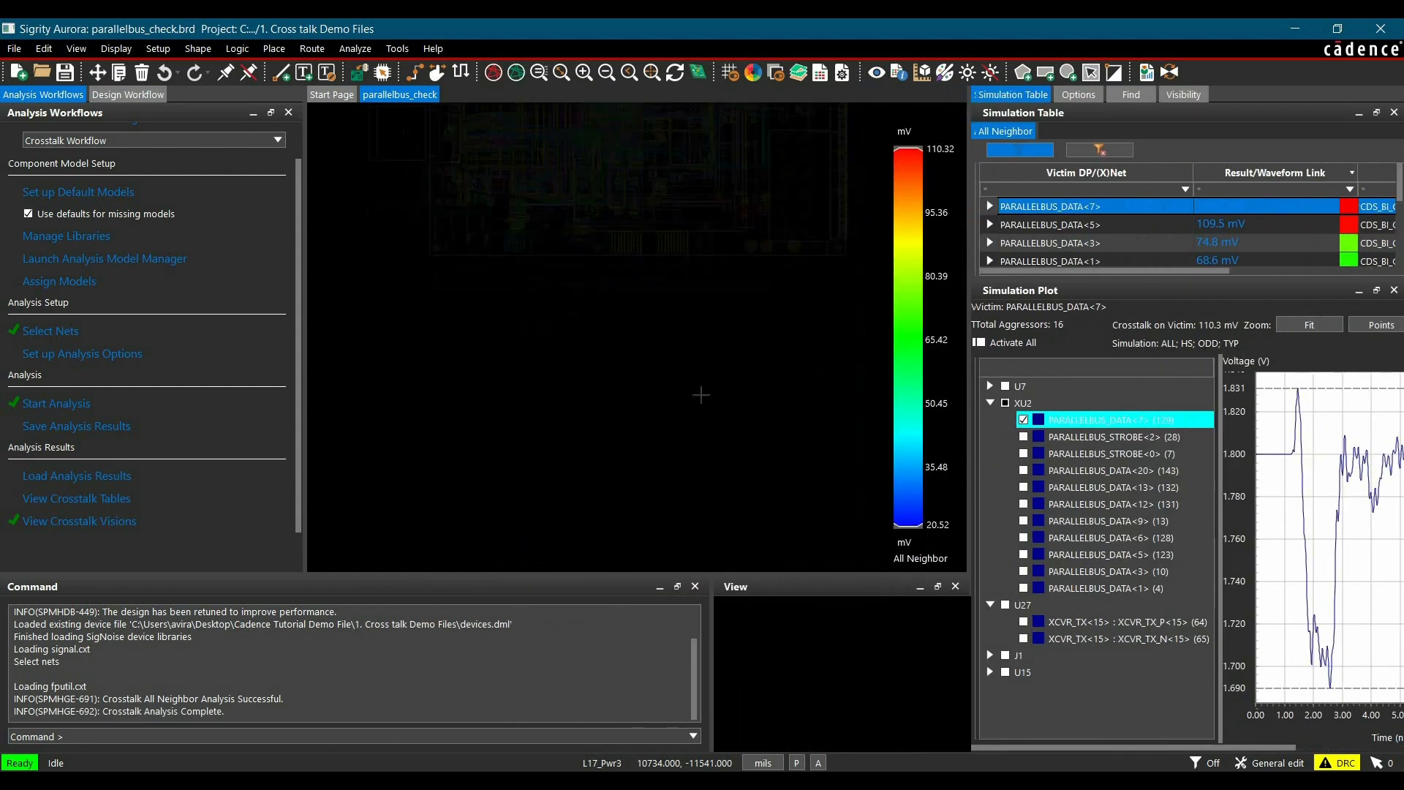
click(1026, 210)
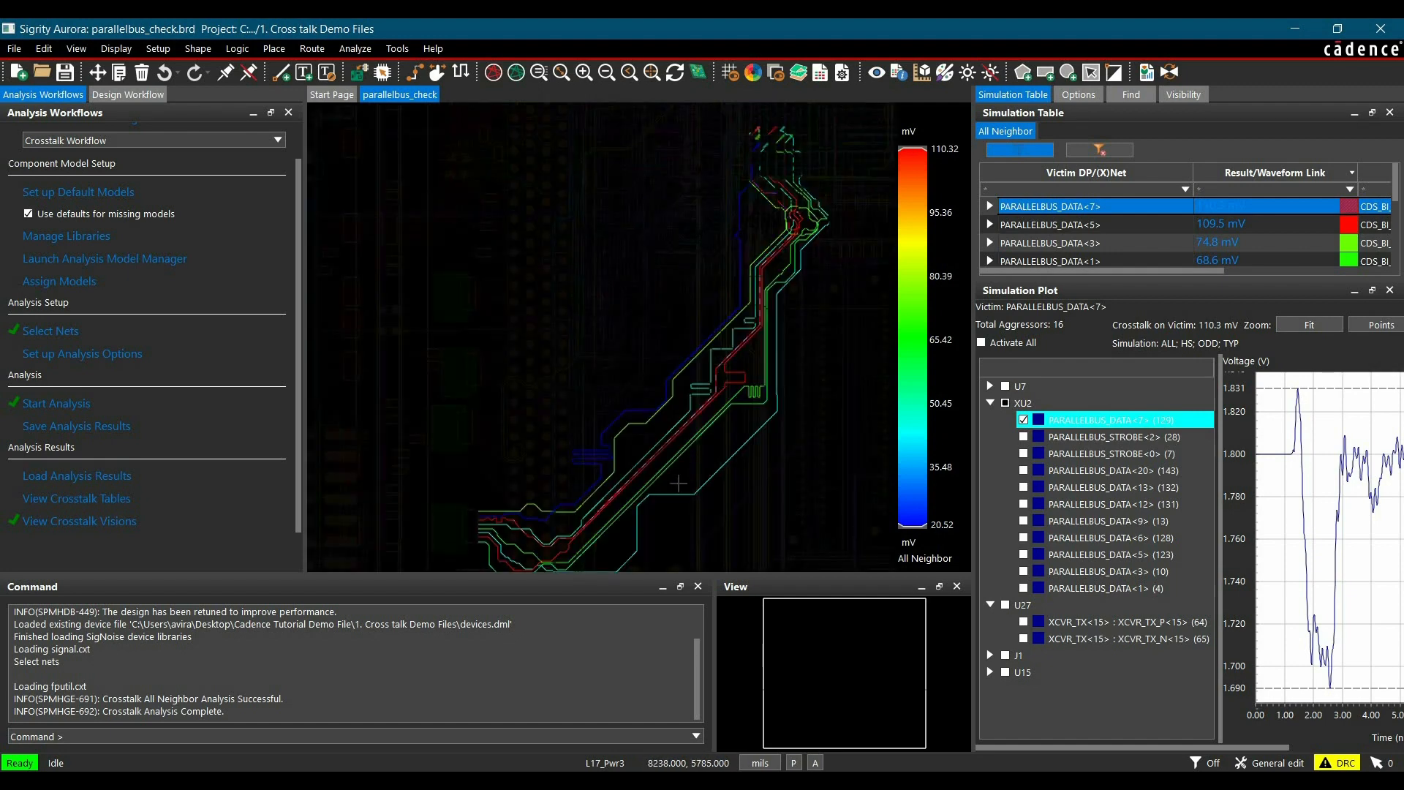
scroll(678, 484, up, 5)
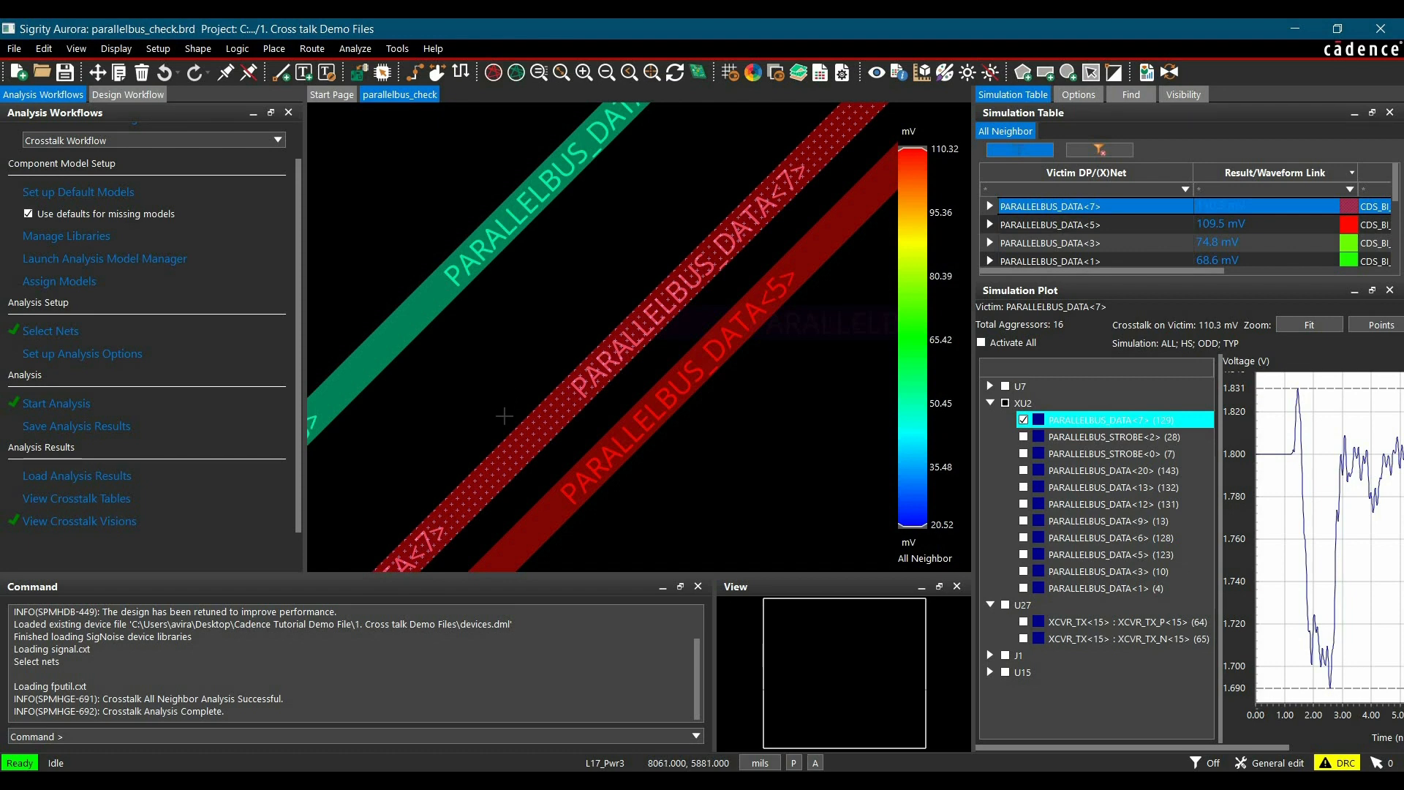
Expand the individual crosstalk results of PARALLELBUS_DATA<7> in a widened simulation table and select the first one.
click(988, 207)
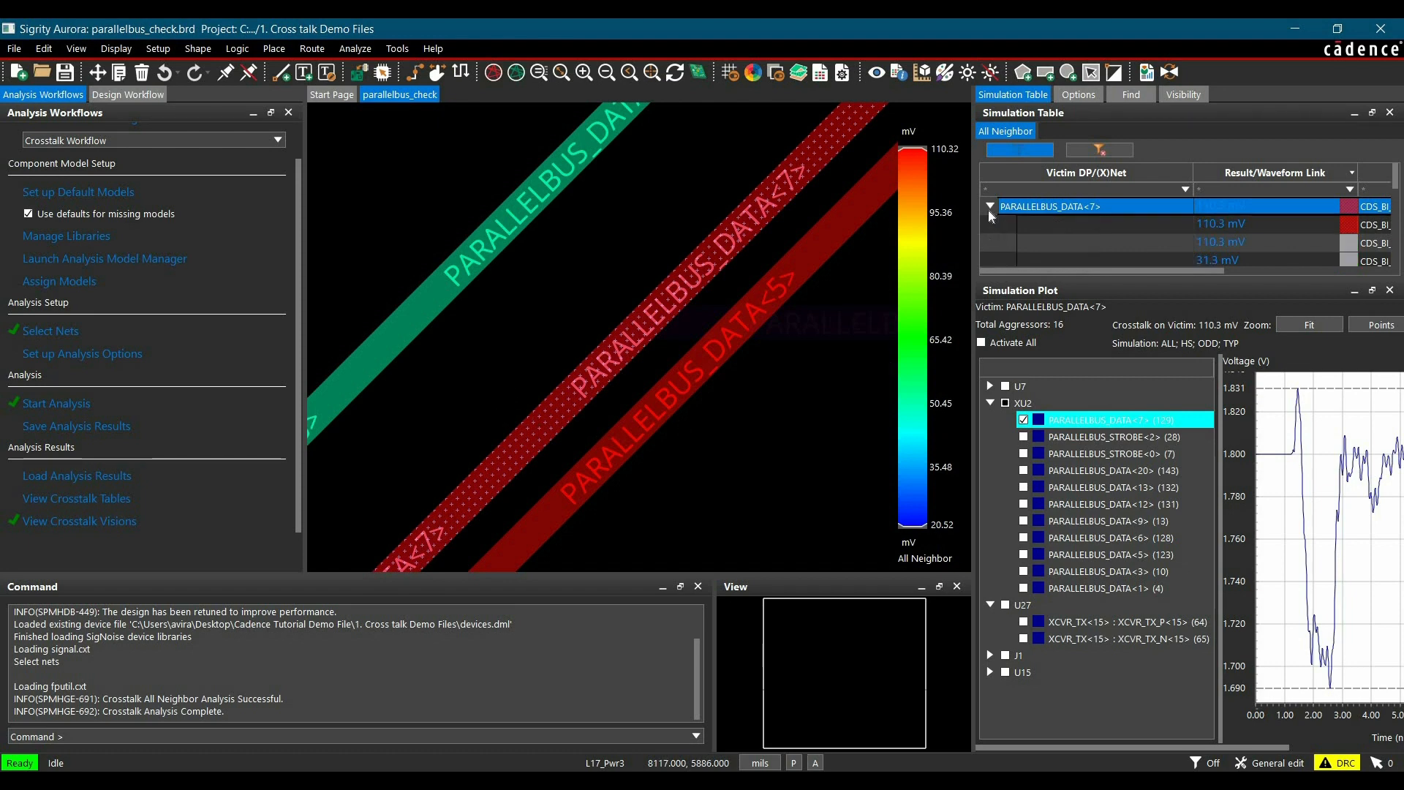
drag(932, 258, 806, 259)
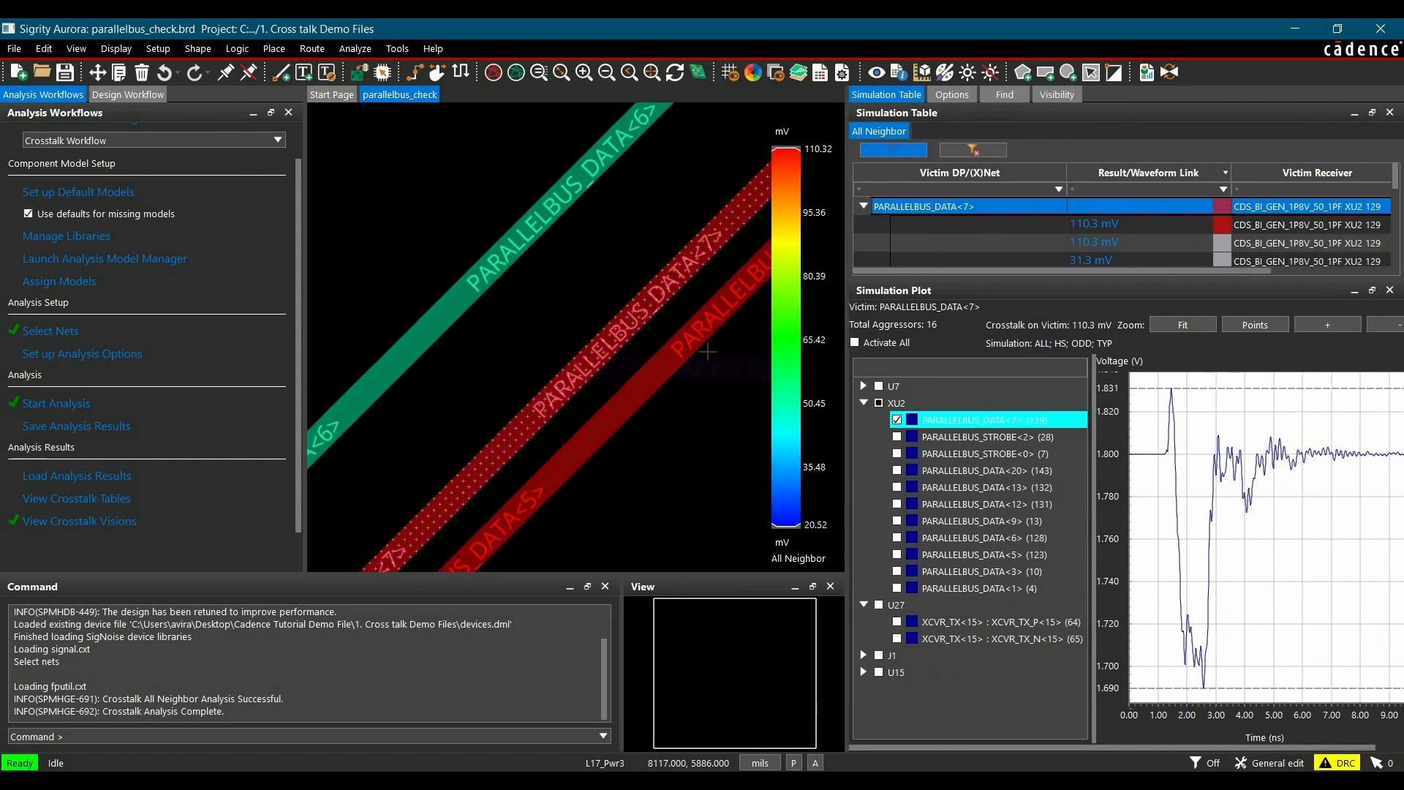
click(1101, 228)
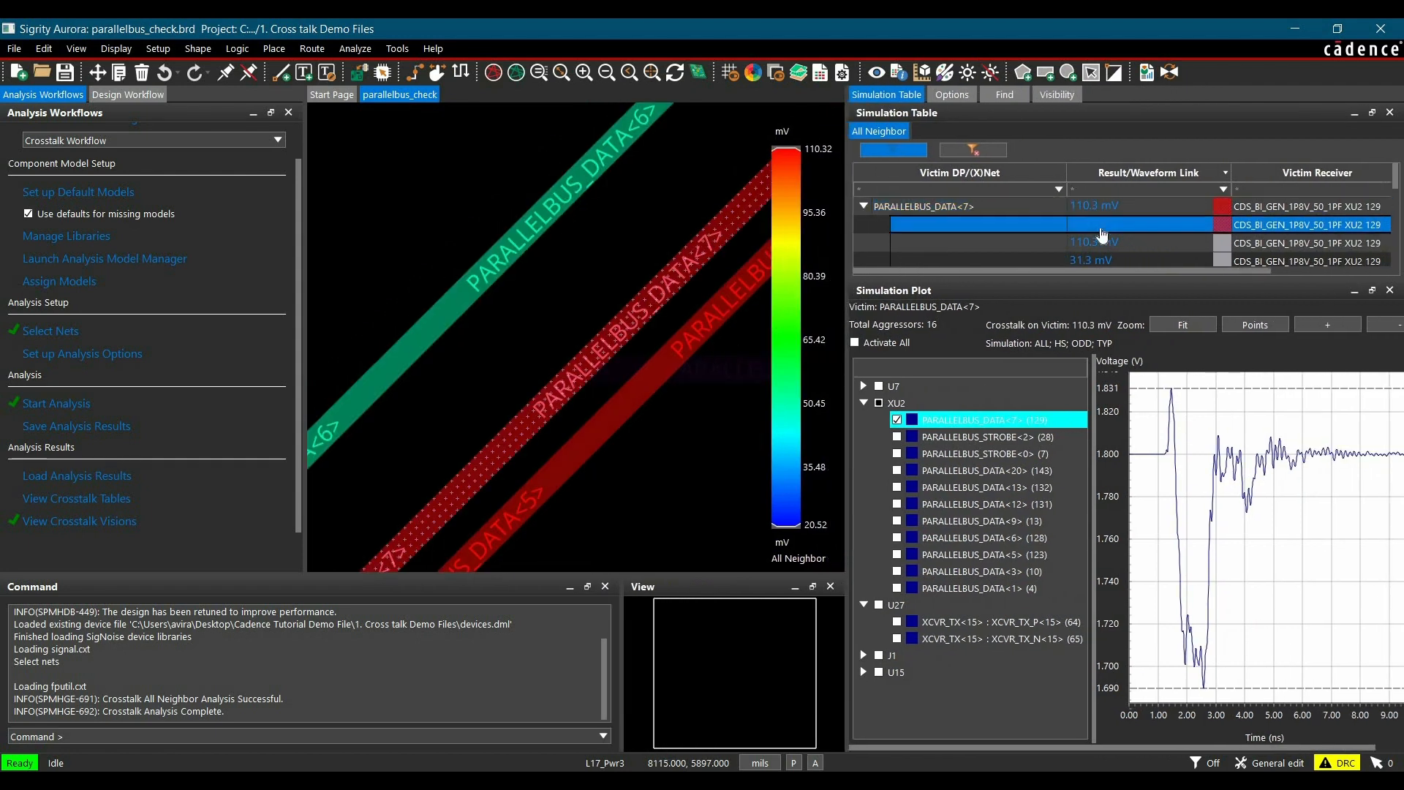
Examine the color-coded crosstalk on the PARALLELBUS_DATA<5> trace running beside PARALLELBUS_DATA<7>.
scroll(437, 387, down, 2)
mouse_move(786, 149)
mouse_down()
mouse_move(786, 300)
mouse_move(786, 280)
mouse_up()
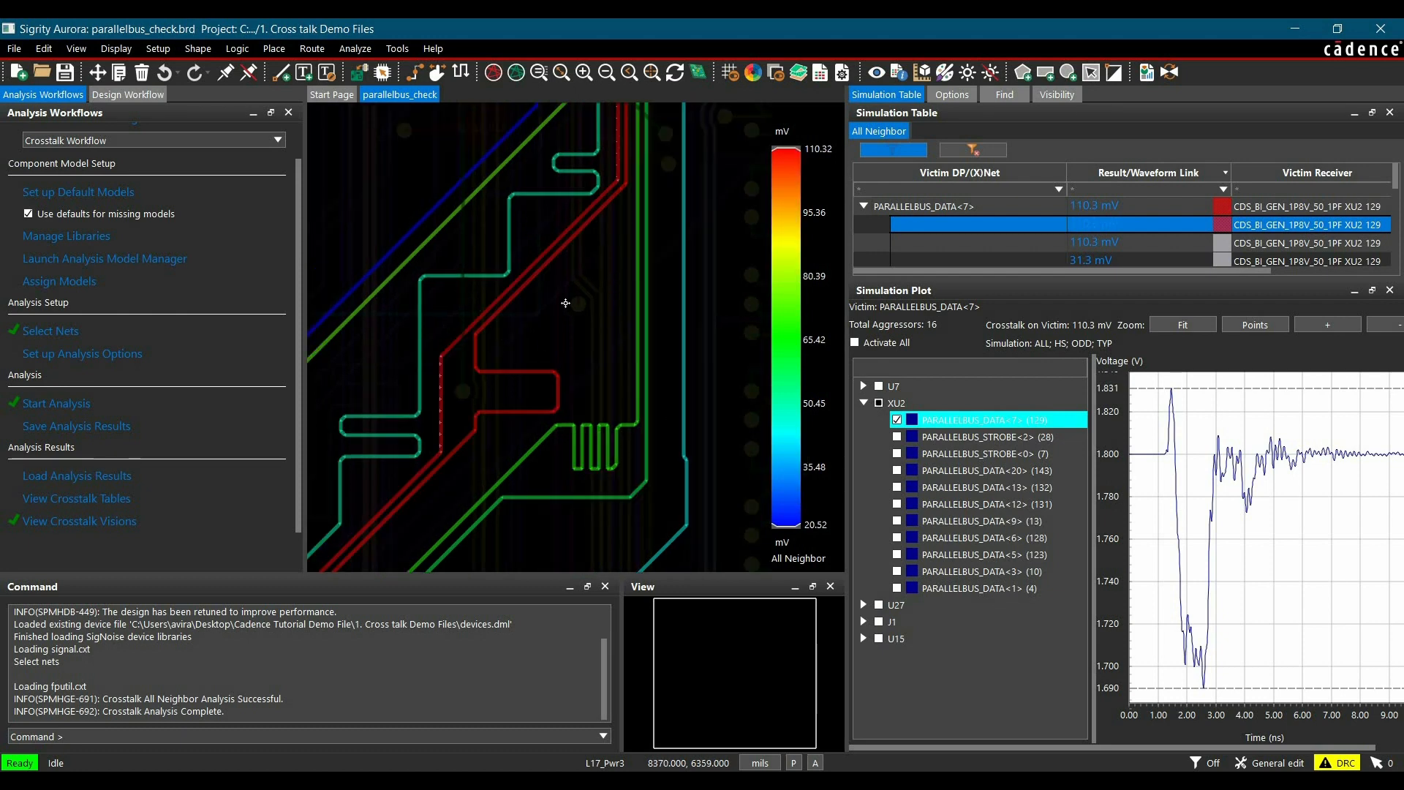
scroll(536, 268, up, 1)
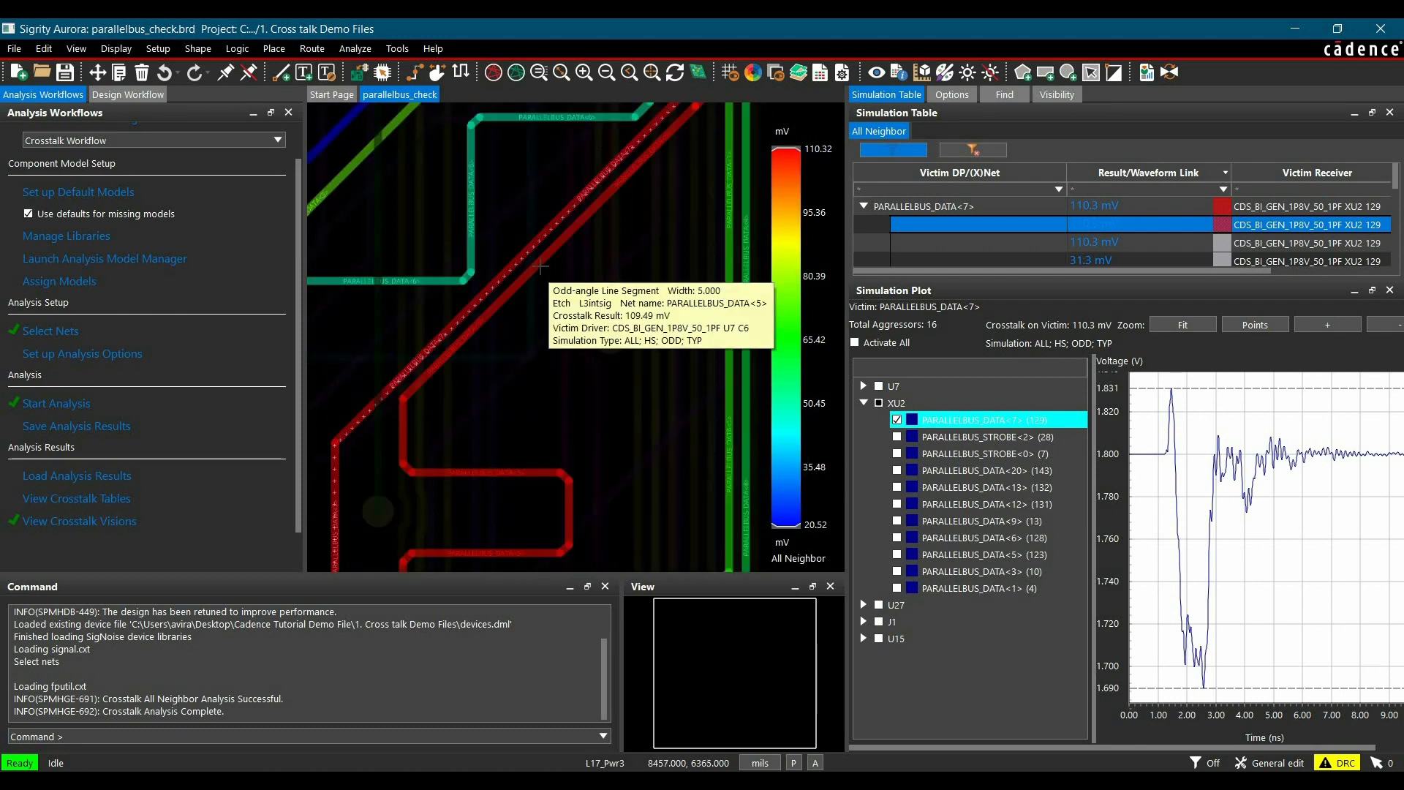